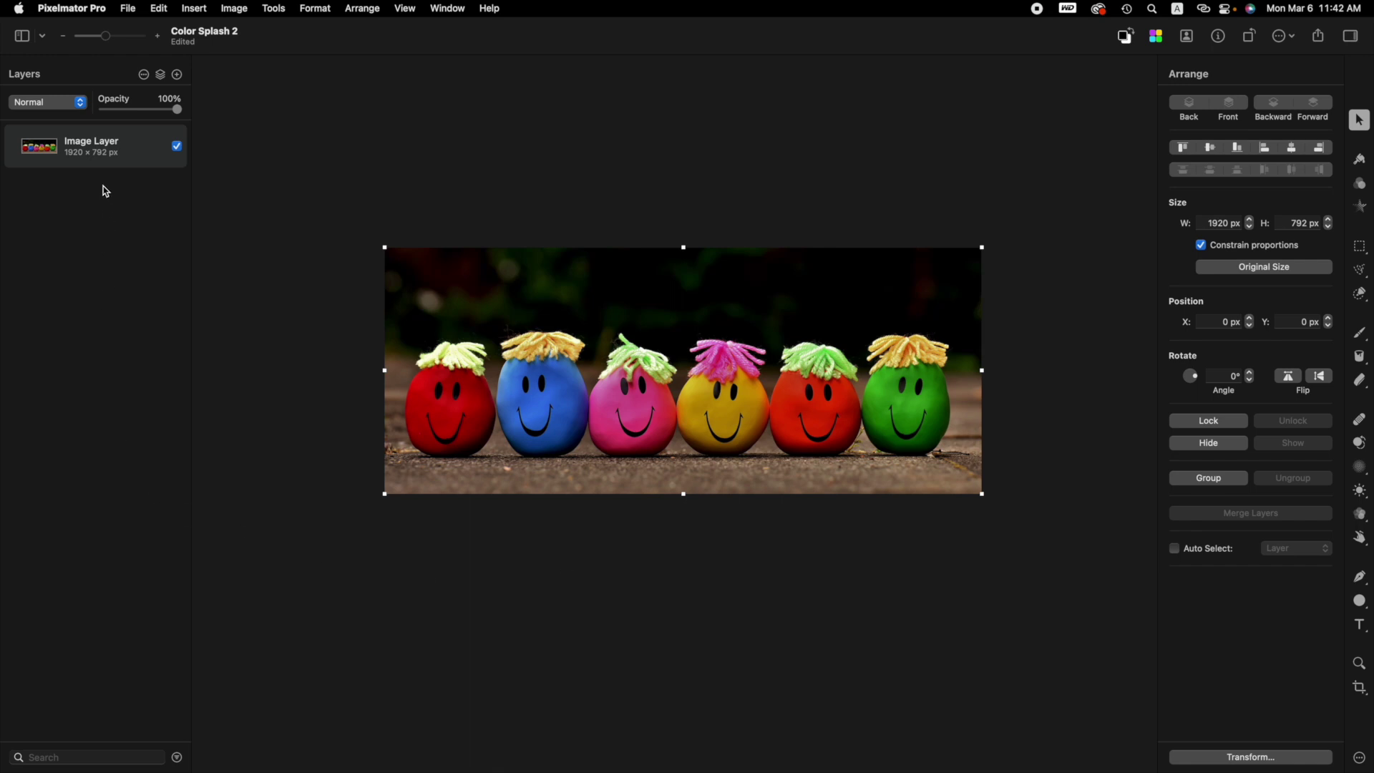
- Duplicate the image layer
{"action": "mouse_move", "coordinate": [112, 162]}
{"action": "right_click", "coordinate": [94, 149]}
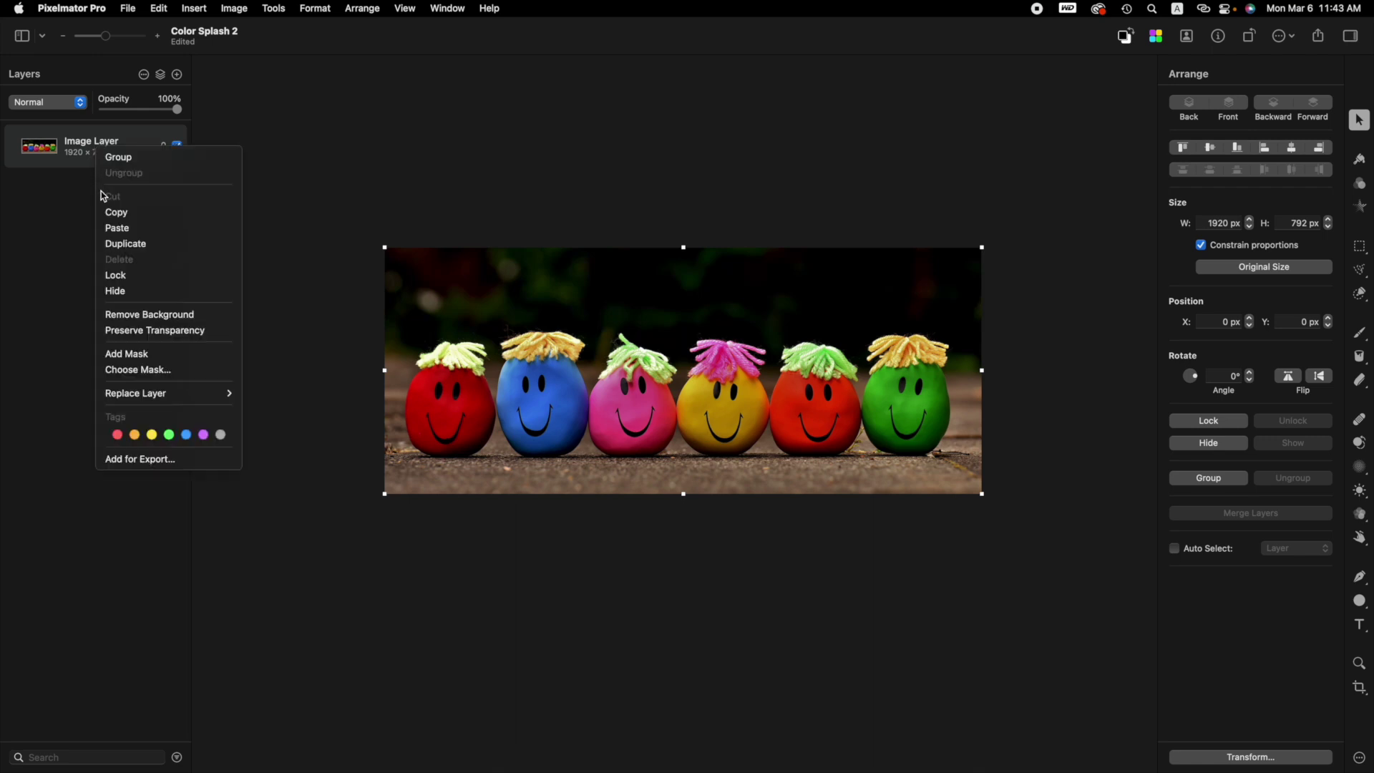
{"action": "left_click", "coordinate": [125, 245]}
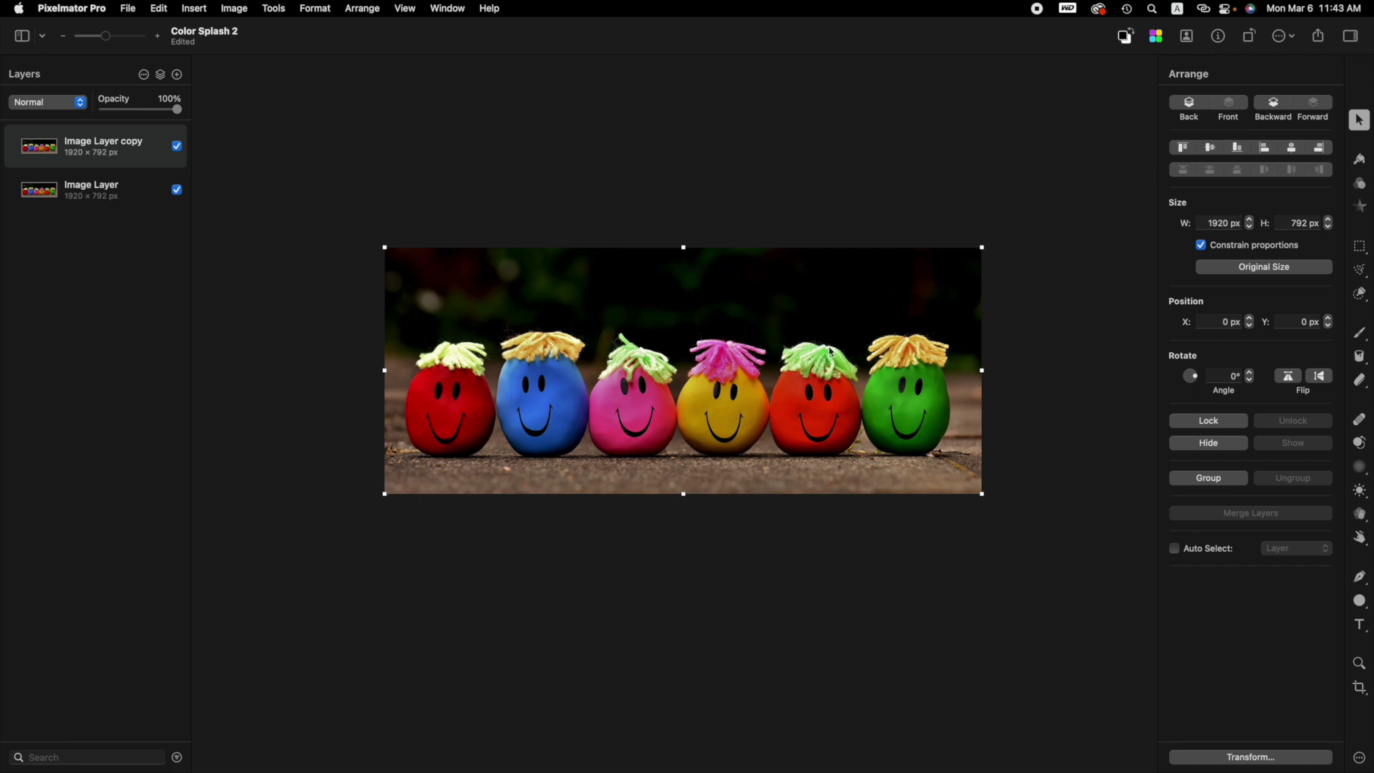
- Enable the Hue & Saturation adjustment on the duplicate layer and set its saturation to -100%
{"action": "left_click", "coordinate": [1363, 189]}
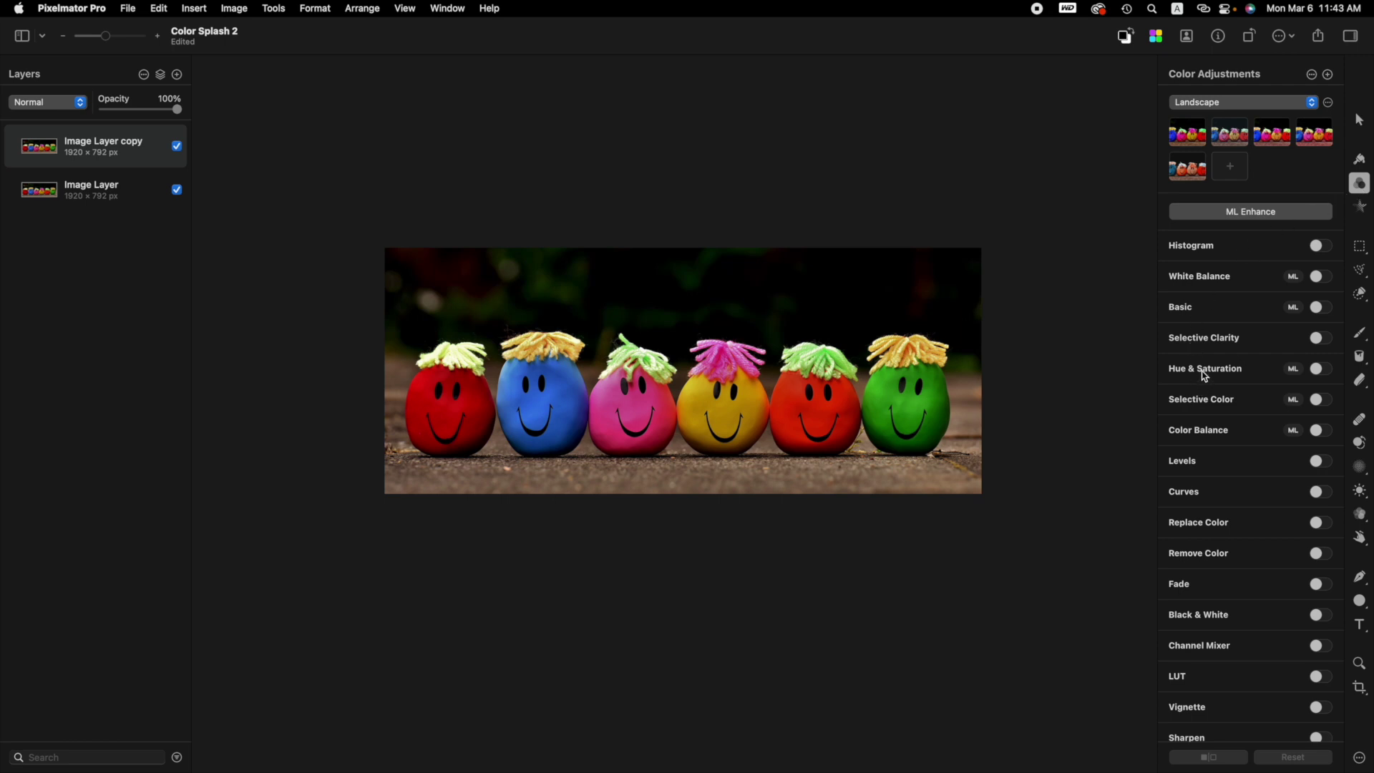
{"action": "left_click", "coordinate": [1323, 369]}
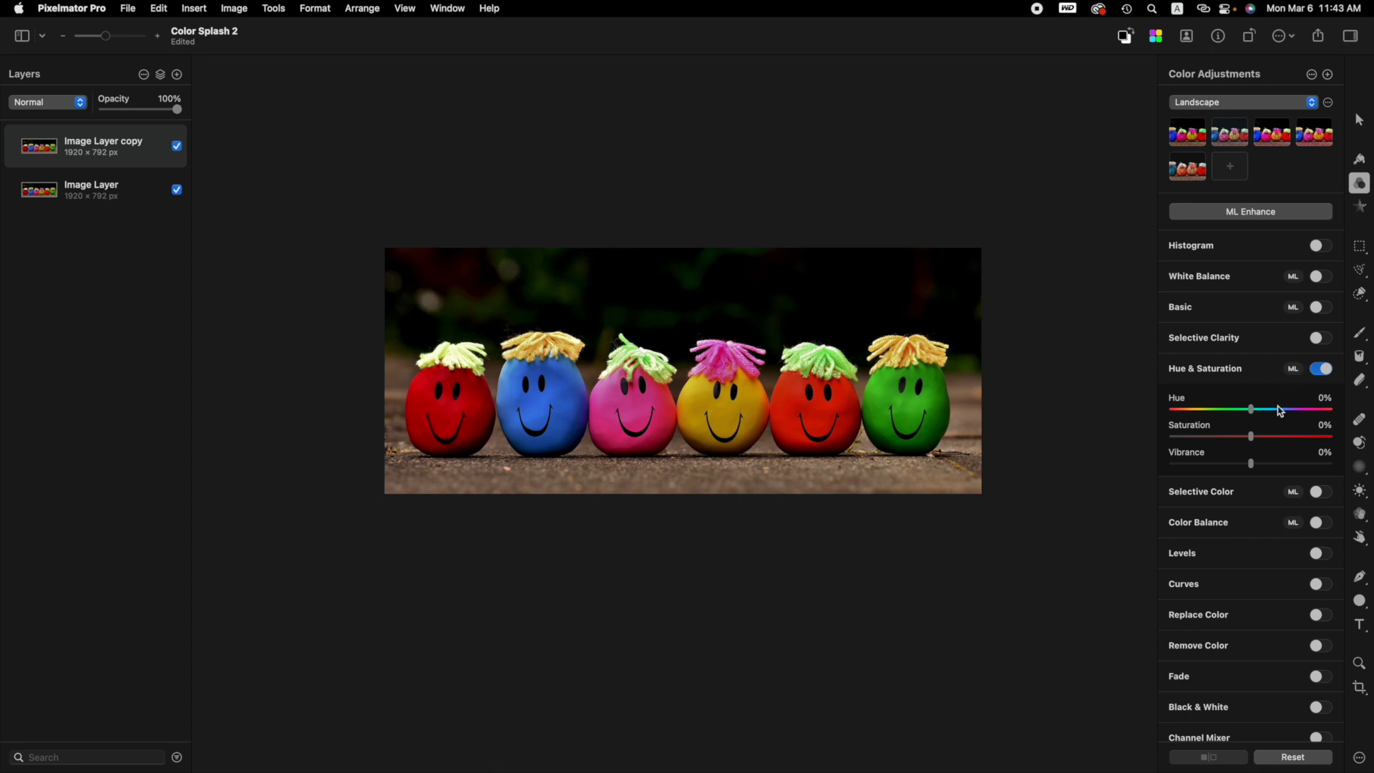
{"action": "left_click_drag", "start_coordinate": [1252, 440], "coordinate": [1128, 442]}
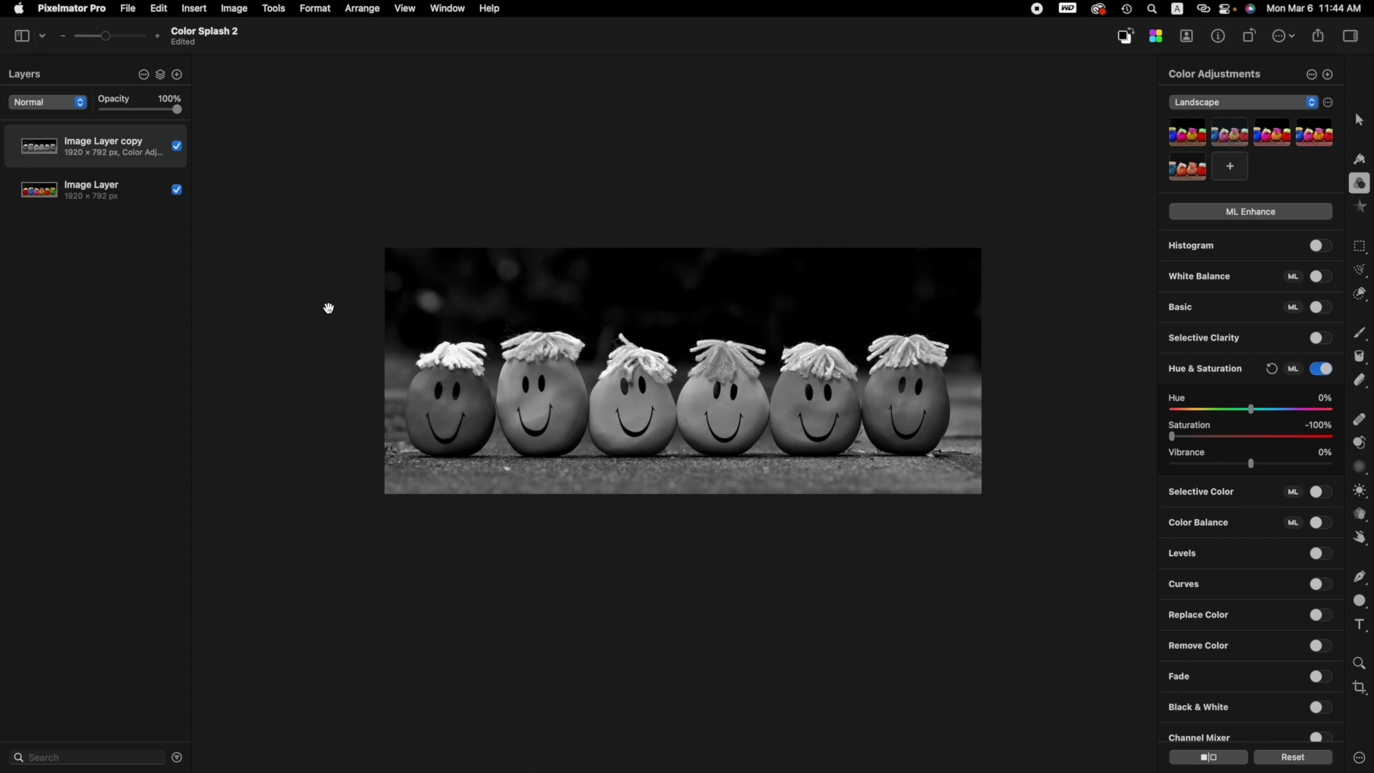
- Add a mask to the desaturated Image Layer copy and activate the Paint tool
{"action": "right_click", "coordinate": [100, 153]}
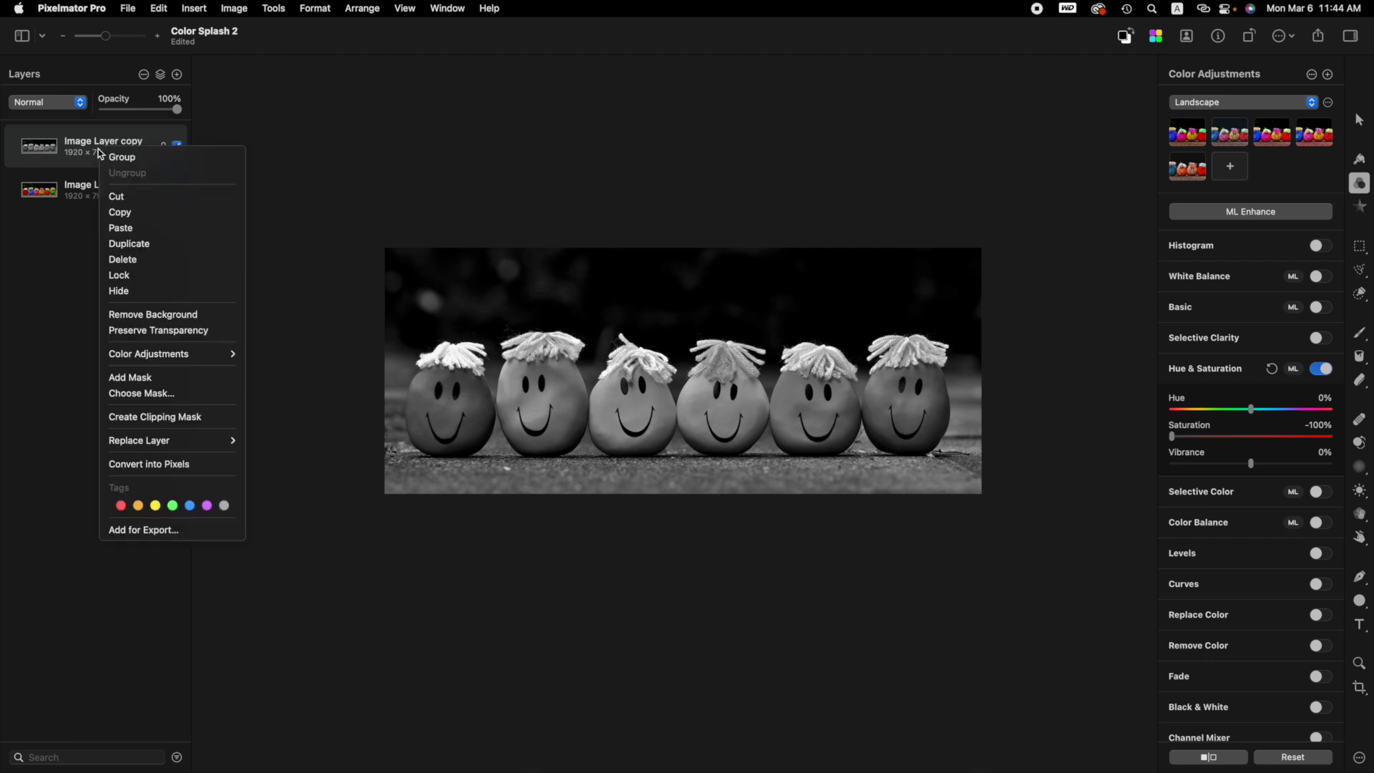
{"action": "left_click", "coordinate": [157, 378]}
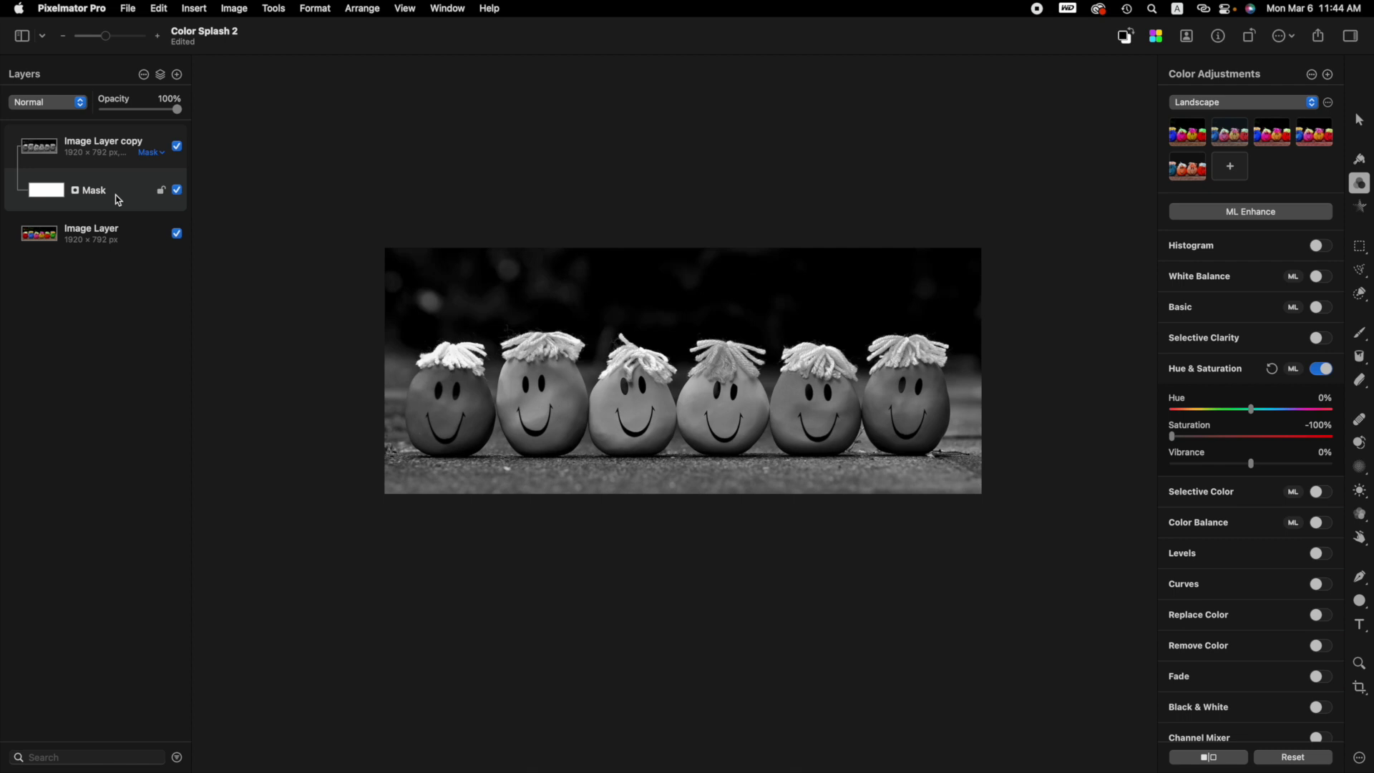
{"action": "key", "text": "b"}
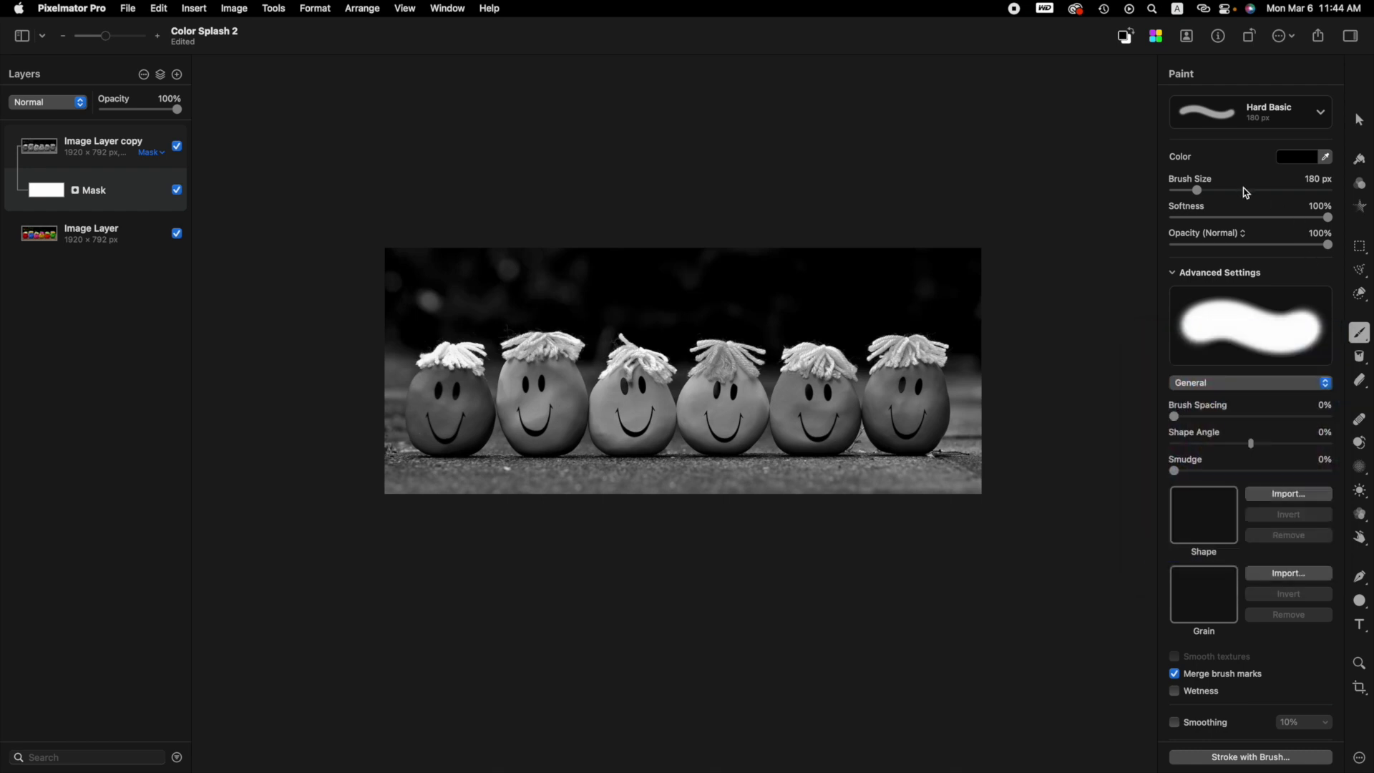
- Set the brush color to white (FFFFFF)
{"action": "left_click", "coordinate": [1296, 158]}
{"action": "left_click", "coordinate": [1203, 223]}
{"action": "left_click_drag", "start_coordinate": [1203, 223], "coordinate": [1095, 190]}
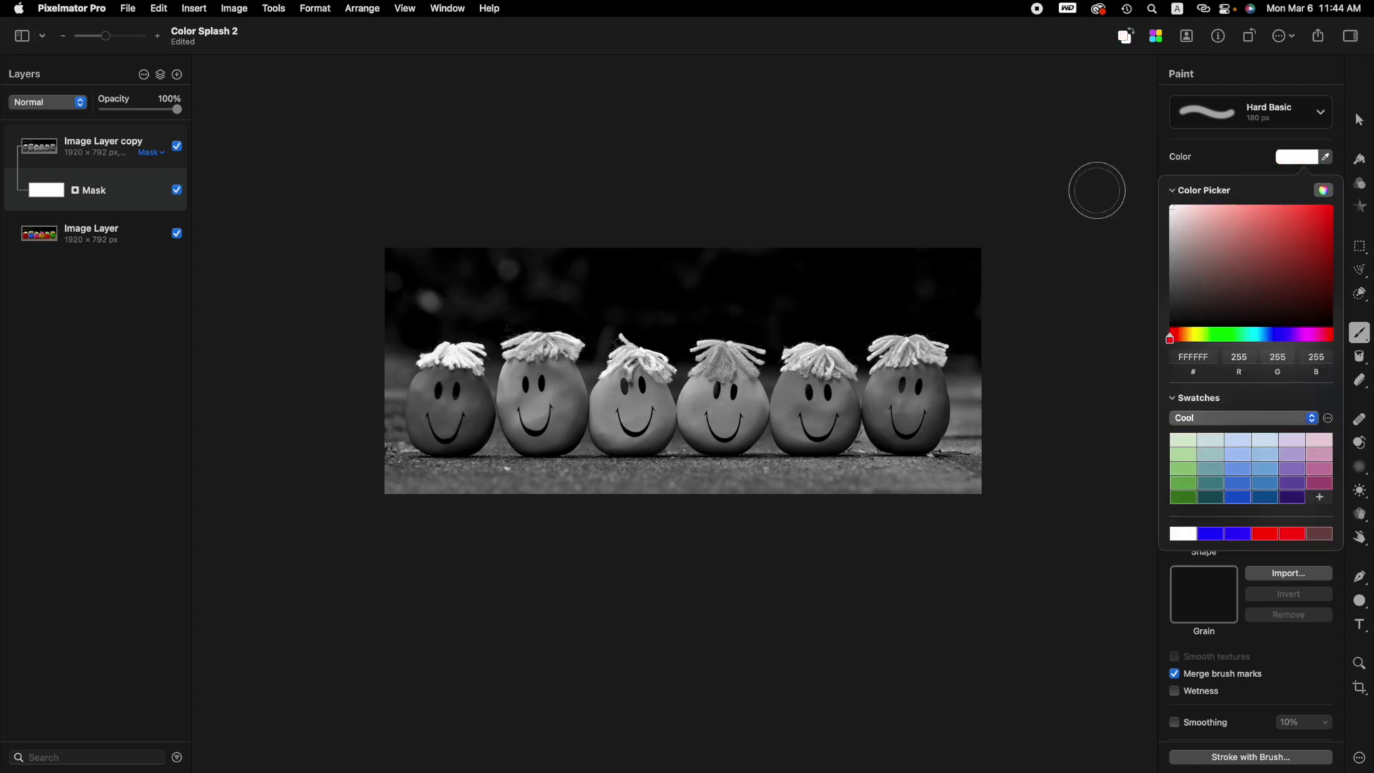
{"action": "left_click", "coordinate": [1080, 190]}
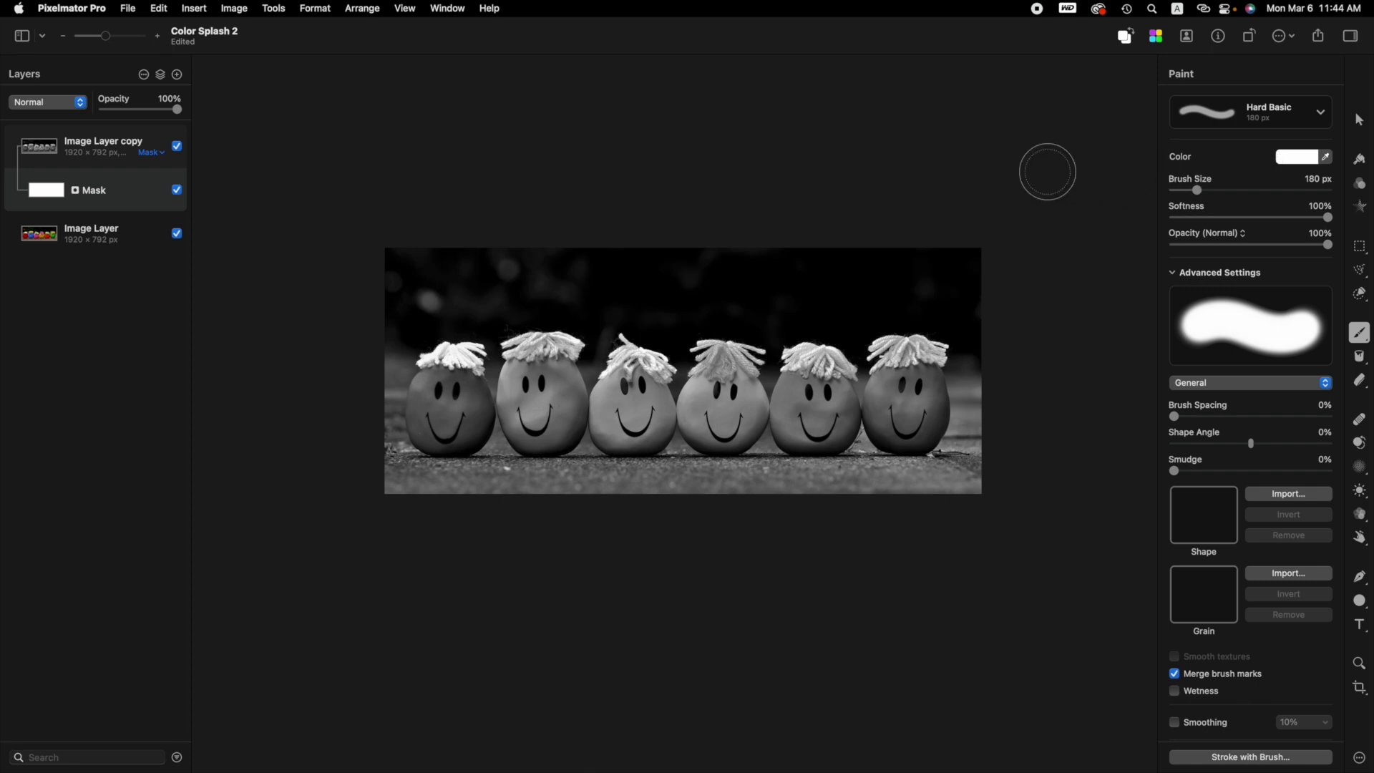
- Switch the primary and secondary paint colors back and forth, ending with black as the brush color
{"action": "key", "text": "x"}
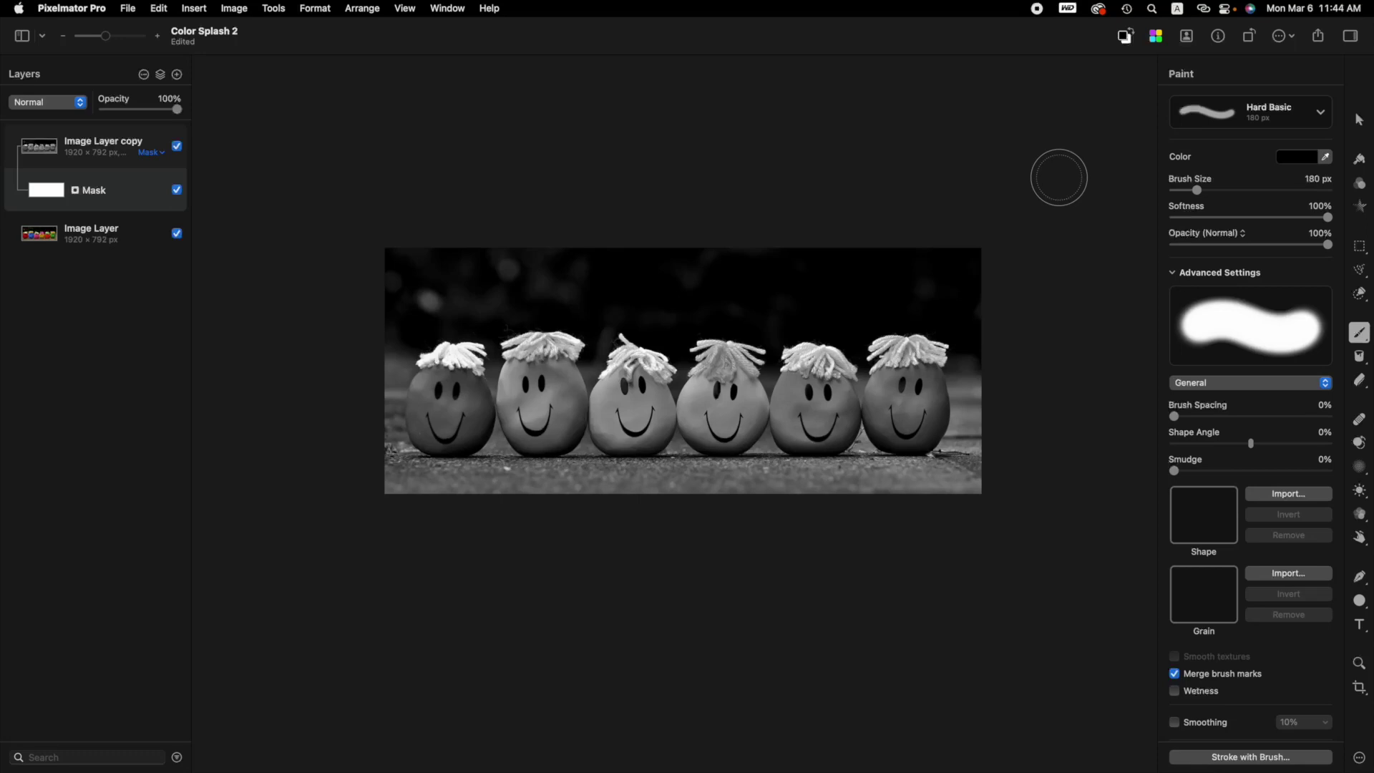
{"action": "key", "text": "x"}
{"action": "key", "text": "x"}
{"action": "key", "text": "x"}
{"action": "key", "text": "x"}
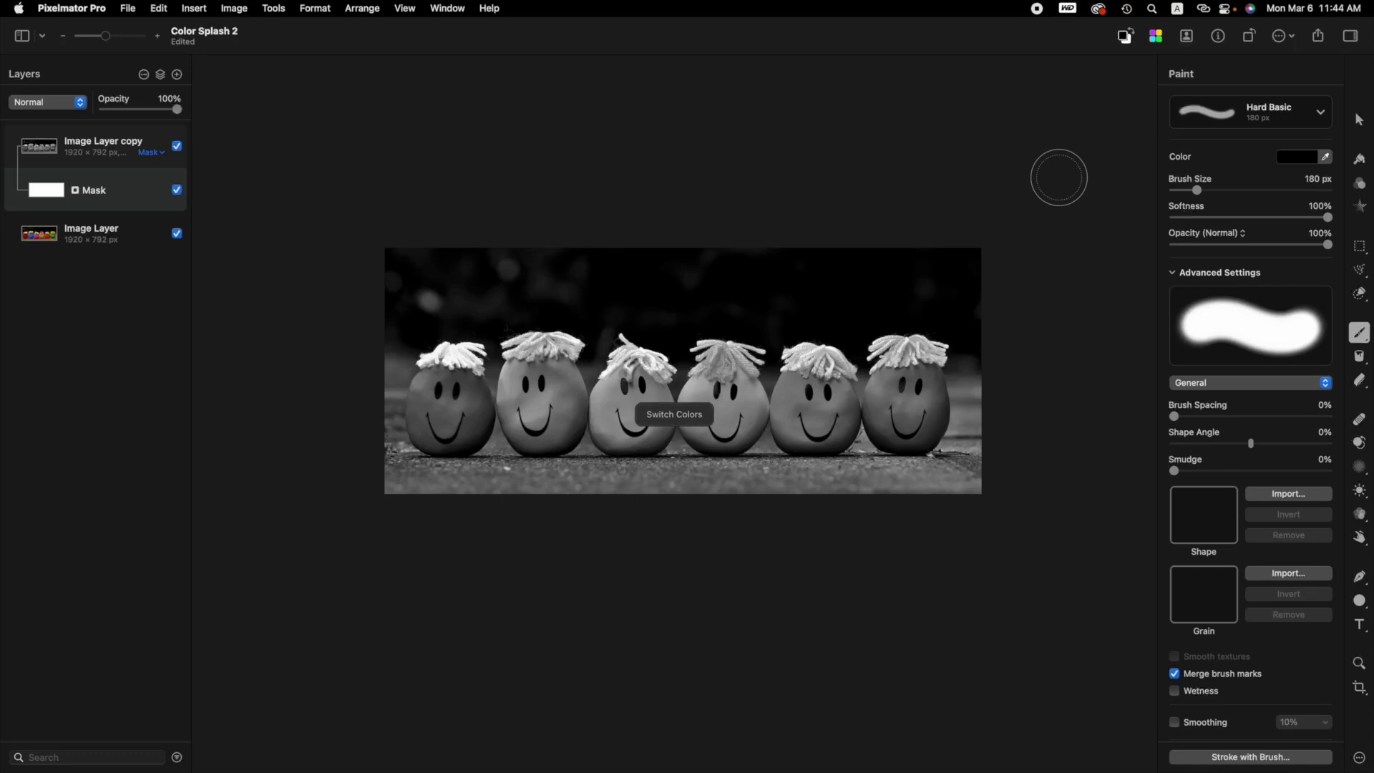
{"action": "key", "text": "x"}
{"action": "key", "text": "x"}
{"action": "key", "text": "x"}
{"action": "key", "text": "x"}
{"action": "key", "text": "x"}
{"action": "key", "text": "x"}
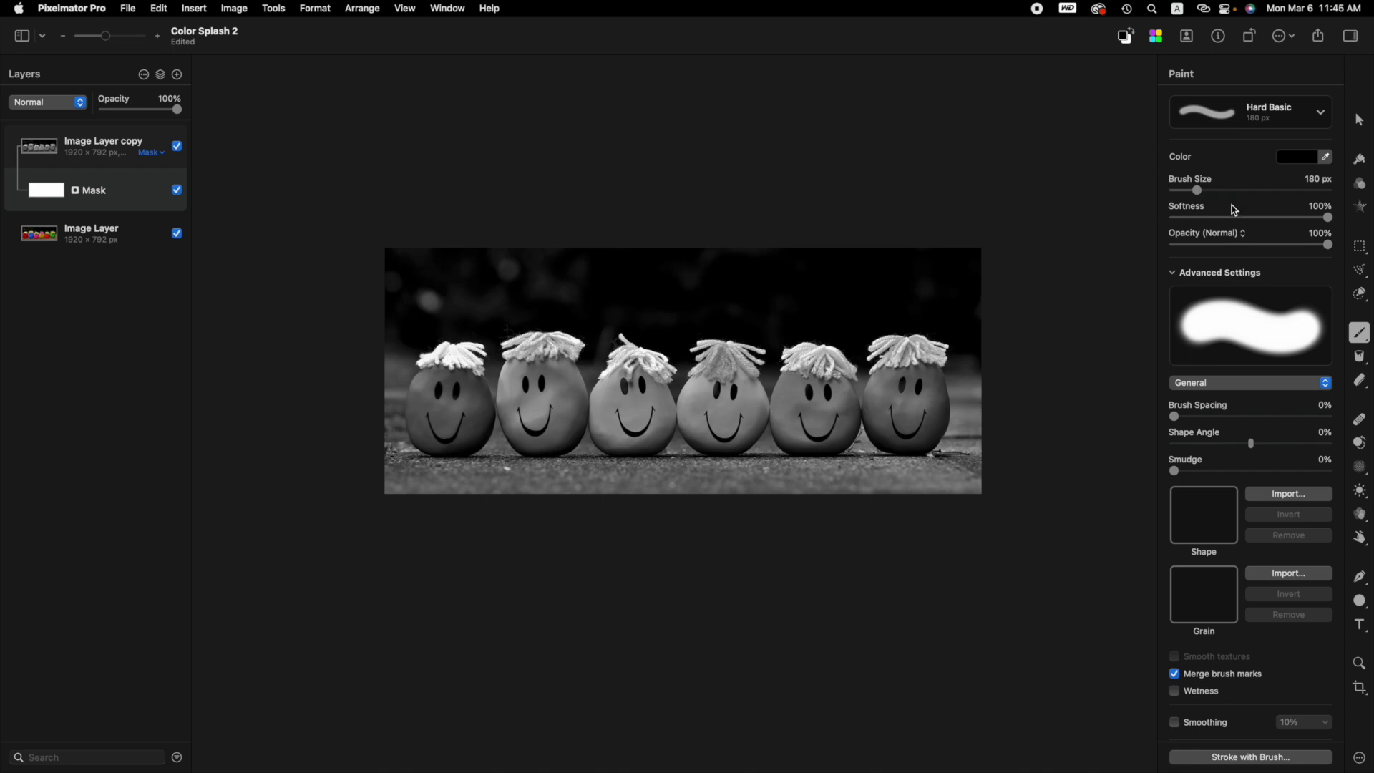
- Set the brush softness to 0% and keep the brush's advanced settings expanded
{"action": "mouse_move", "coordinate": [1328, 218]}
{"action": "left_mouse_down"}
{"action": "mouse_move", "coordinate": [1156, 221]}
{"action": "mouse_move", "coordinate": [1168, 226]}
{"action": "left_mouse_up"}
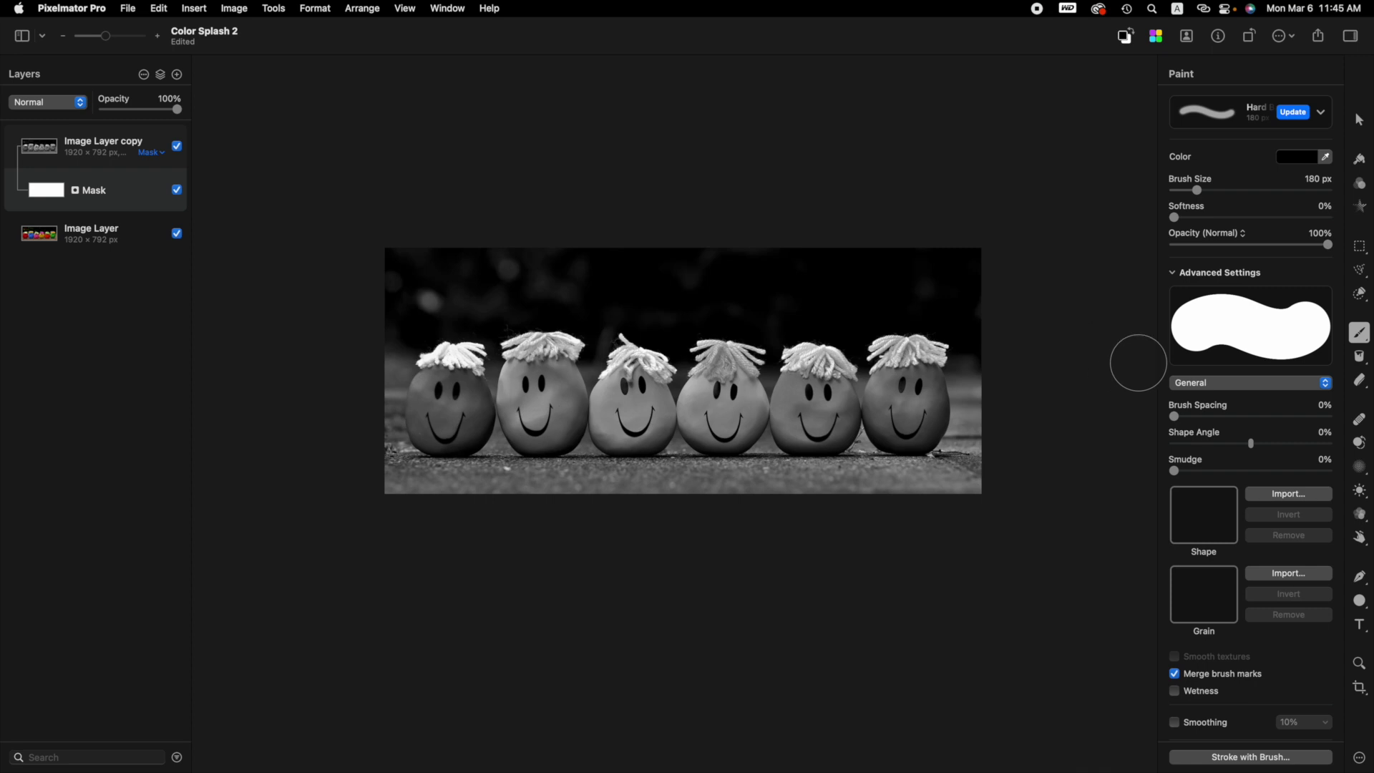
{"action": "left_click", "coordinate": [1173, 274]}
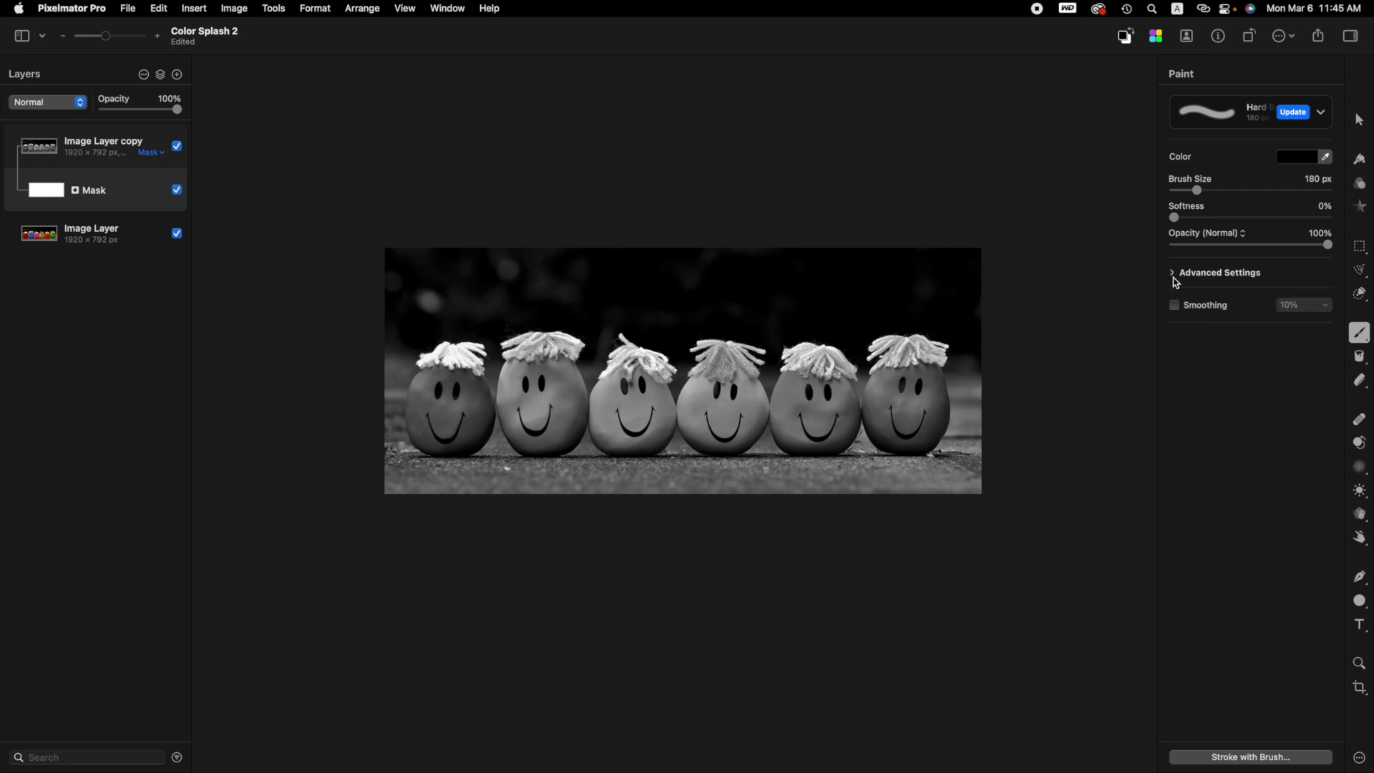
{"action": "left_click", "coordinate": [1174, 275]}
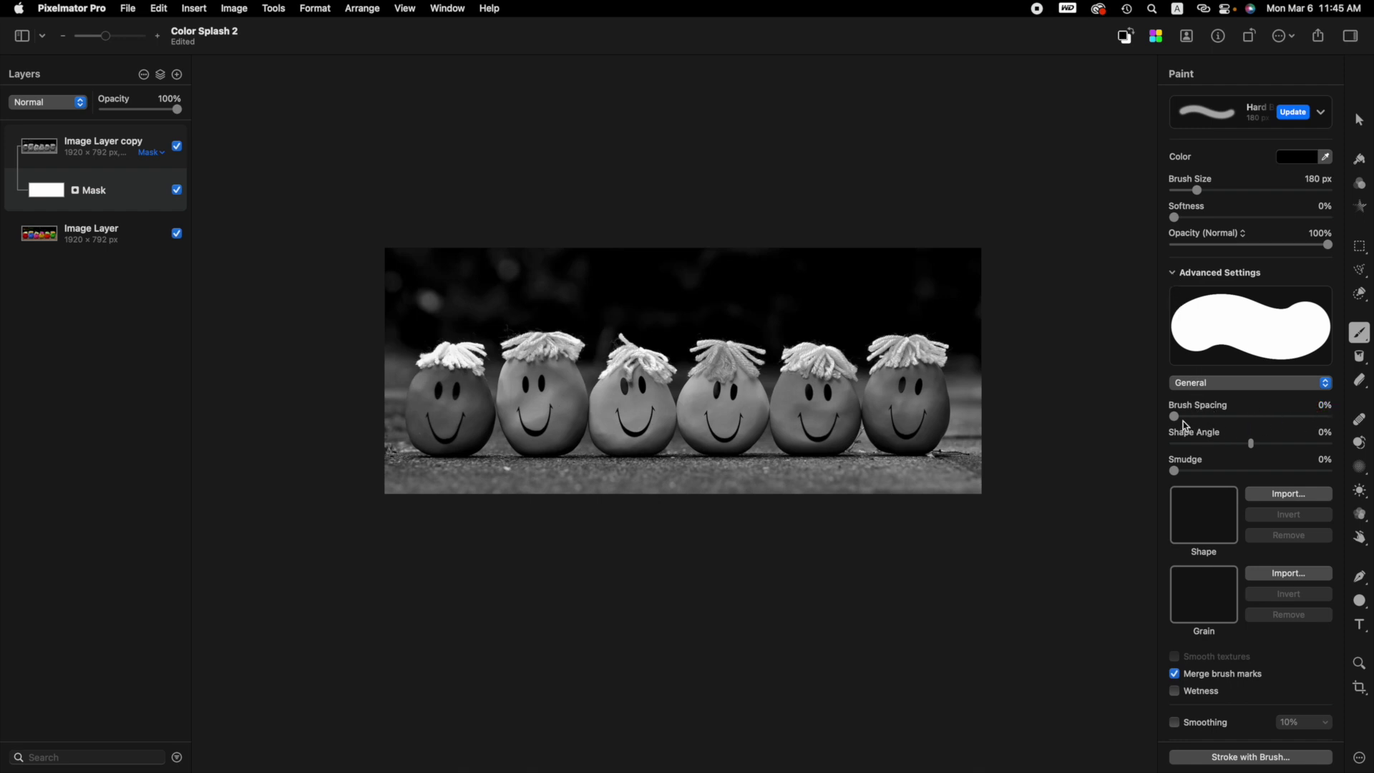
- Try a brush spacing of 45%, and return the spacing to 0%
{"action": "mouse_move", "coordinate": [1174, 416]}
{"action": "left_mouse_down"}
{"action": "mouse_move", "coordinate": [1226, 416]}
{"action": "mouse_move", "coordinate": [1202, 420]}
{"action": "left_mouse_up"}
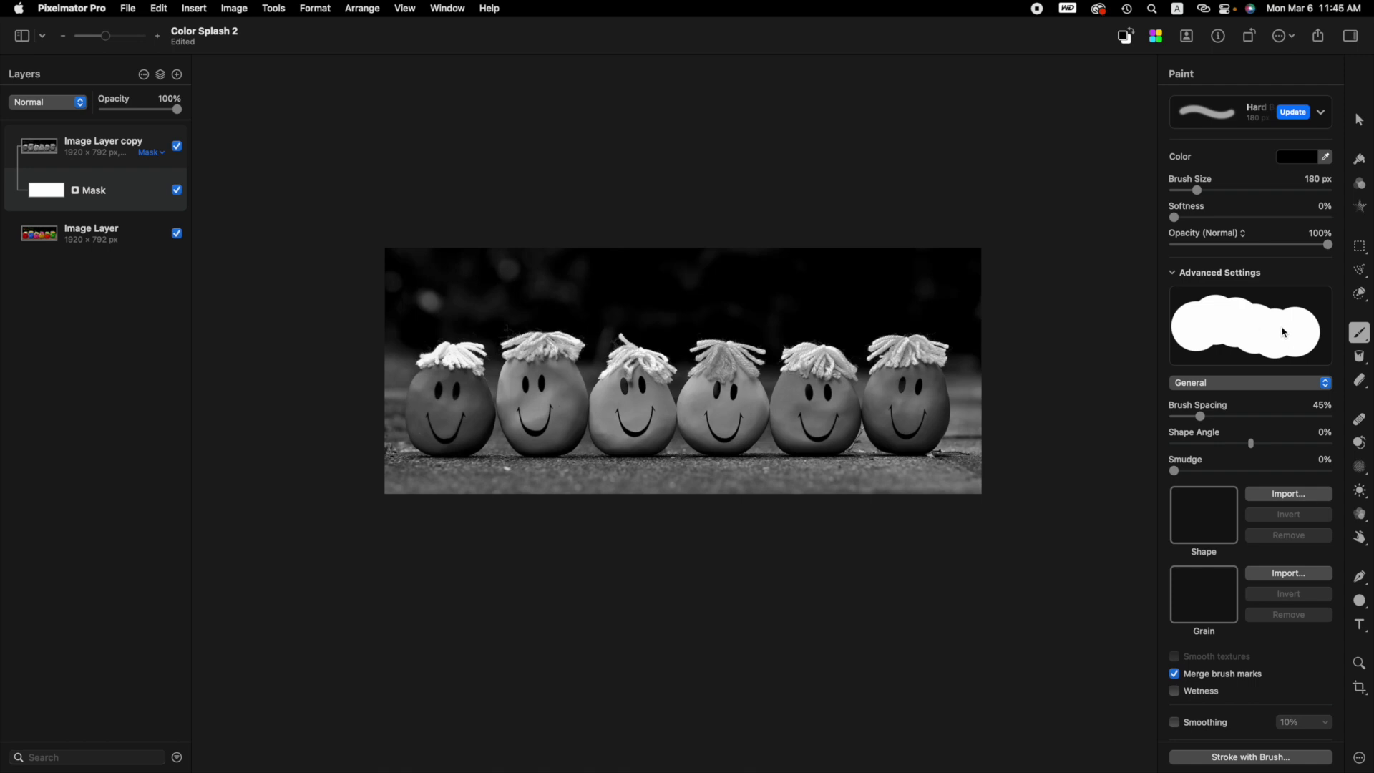
{"action": "left_click_drag", "start_coordinate": [1201, 417], "coordinate": [1165, 420]}
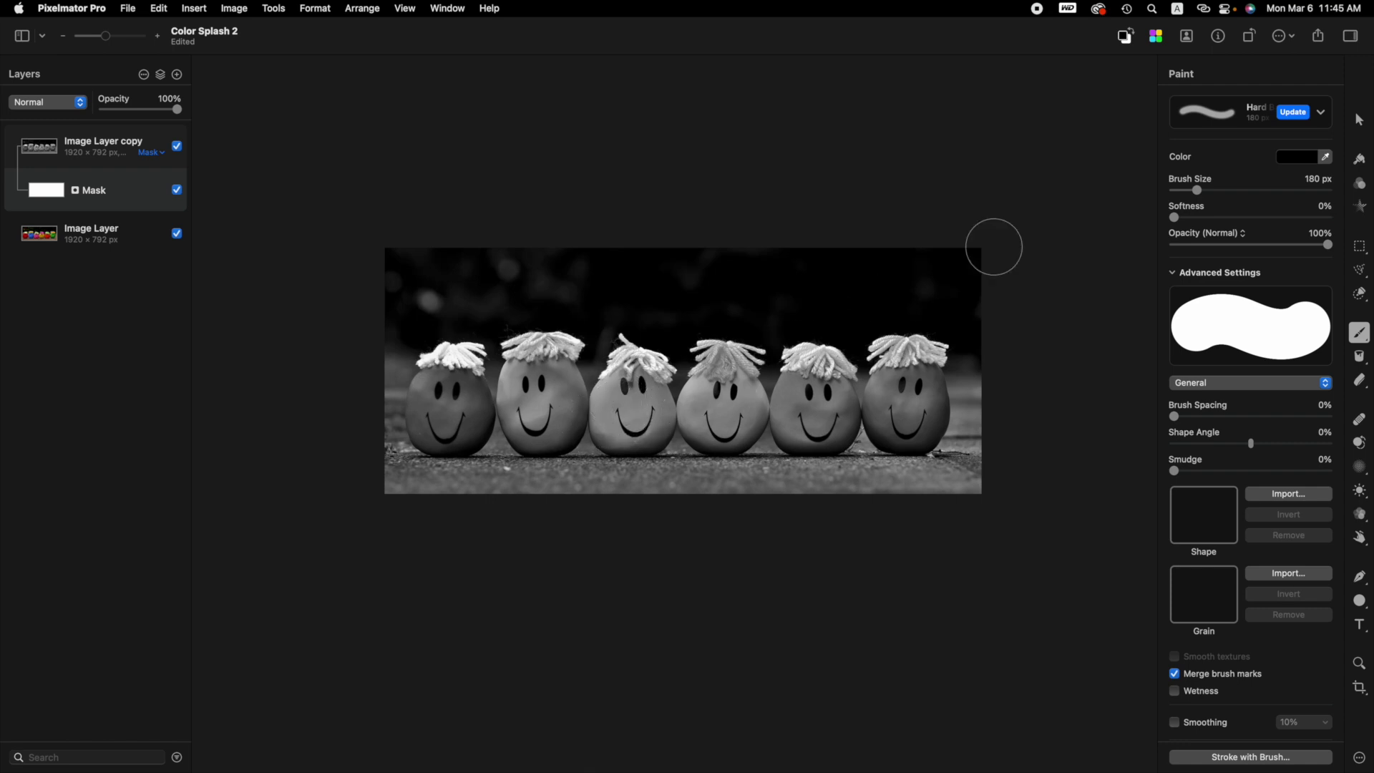
- Reduce the brush size to 80 px
{"action": "left_click_drag", "start_coordinate": [1197, 191], "coordinate": [1190, 190]}
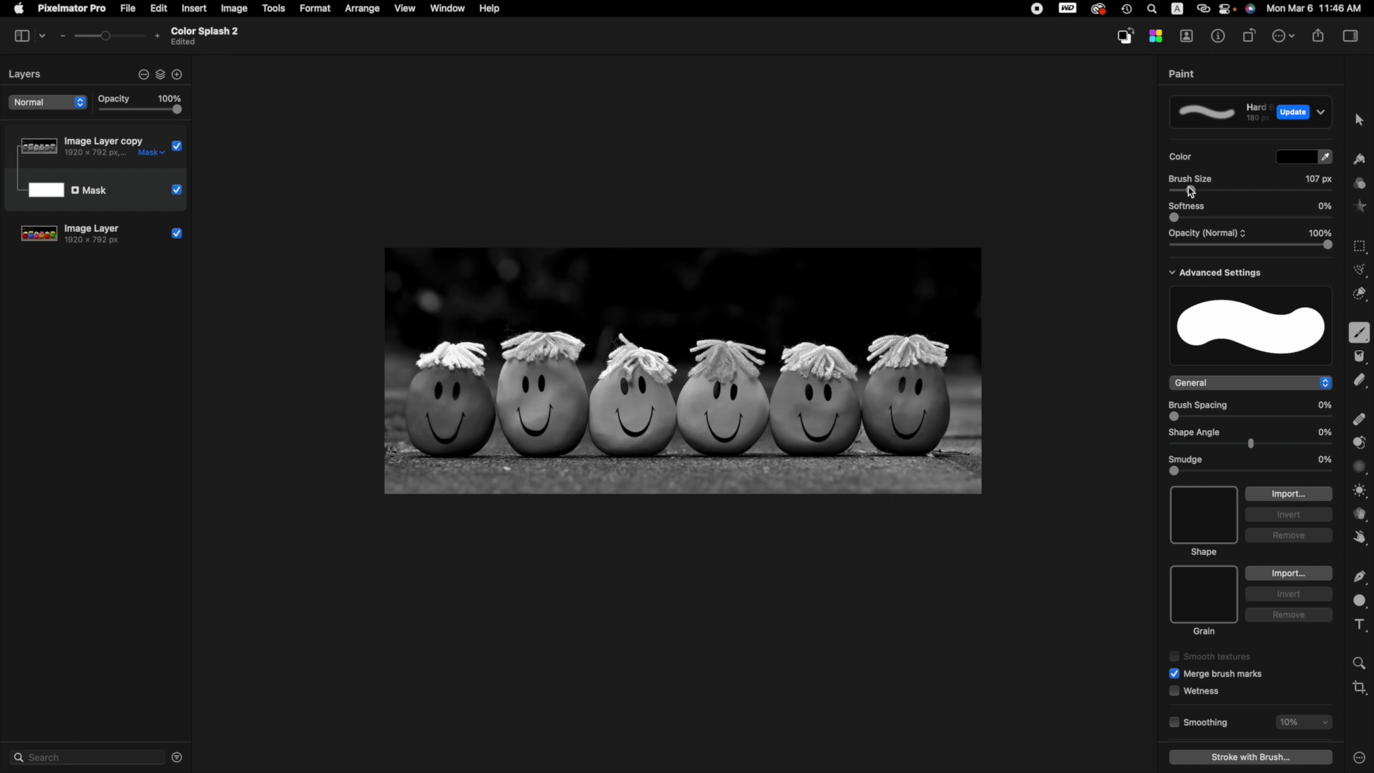
{"action": "left_click_drag", "start_coordinate": [1193, 194], "coordinate": [1192, 190]}
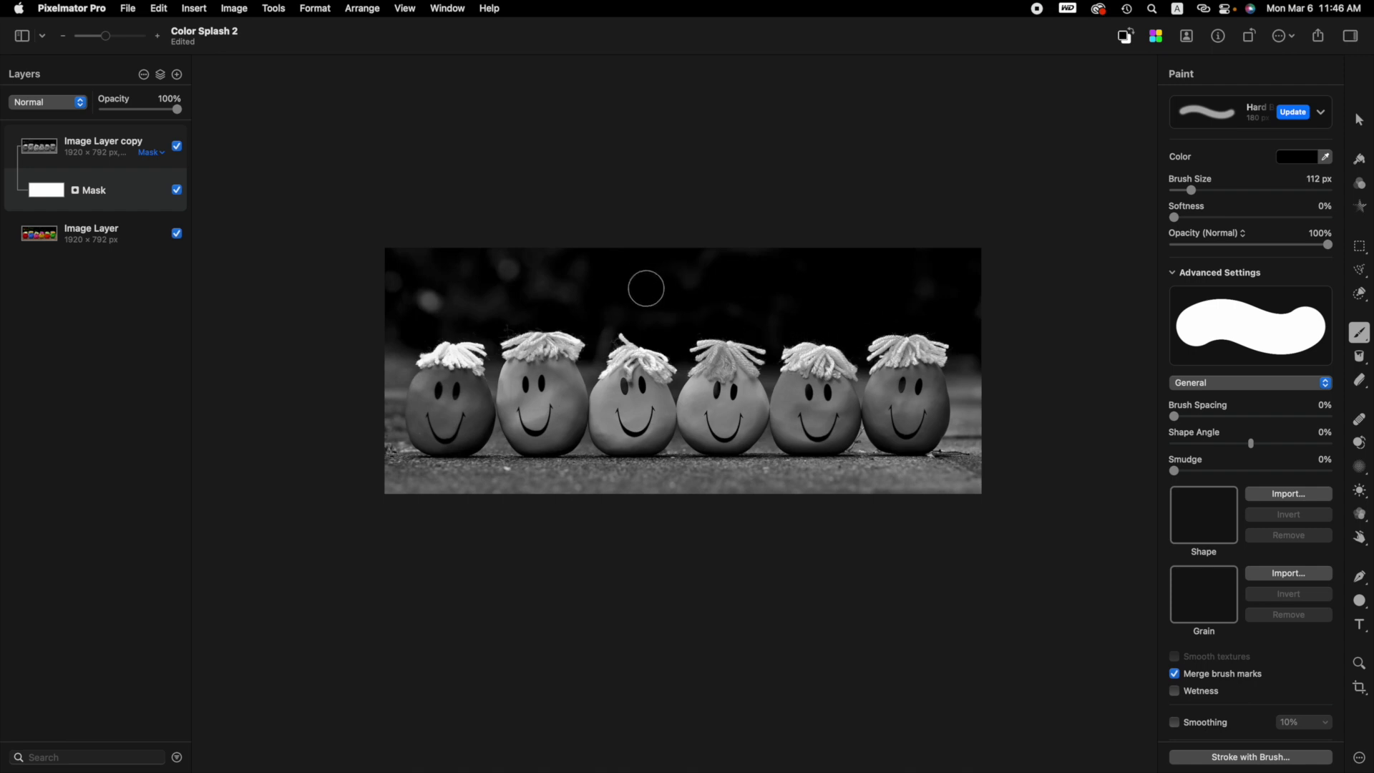
{"action": "key", "text": "bracketleft"}
{"action": "key", "text": "bracketleft"}
{"action": "key", "text": "bracketleft"}
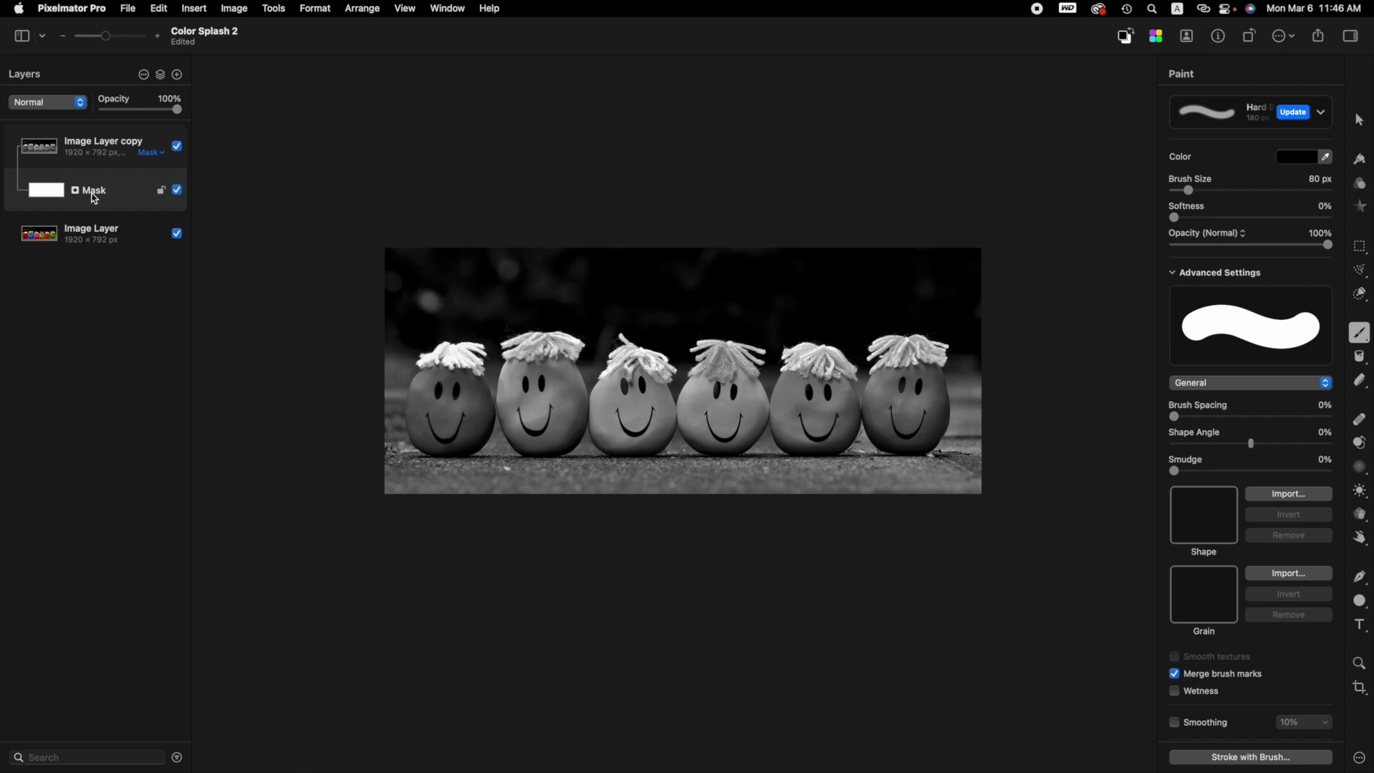
- Select the mask of Image Layer copy and paint black over the third figure's face and hair to reveal its color
{"action": "left_click", "coordinate": [85, 153]}
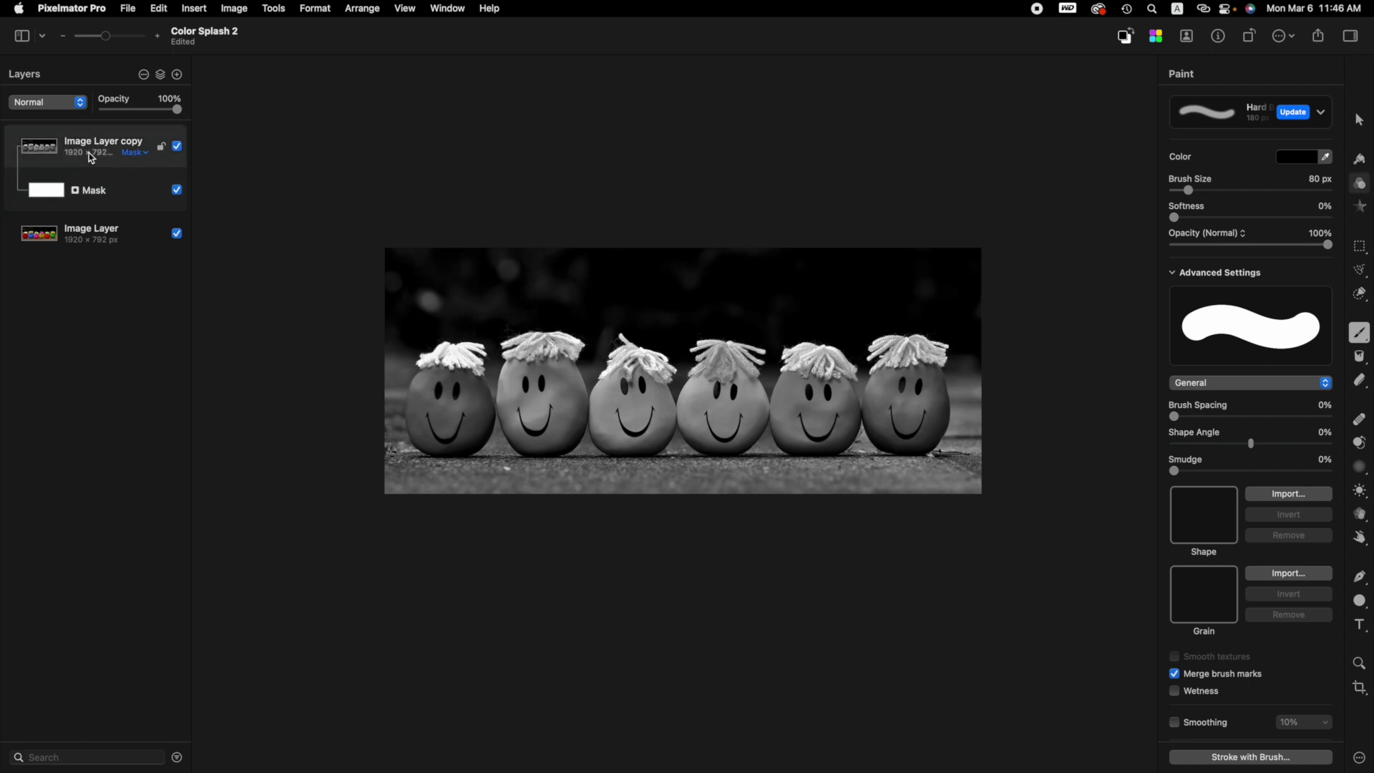
{"action": "left_click", "coordinate": [109, 233]}
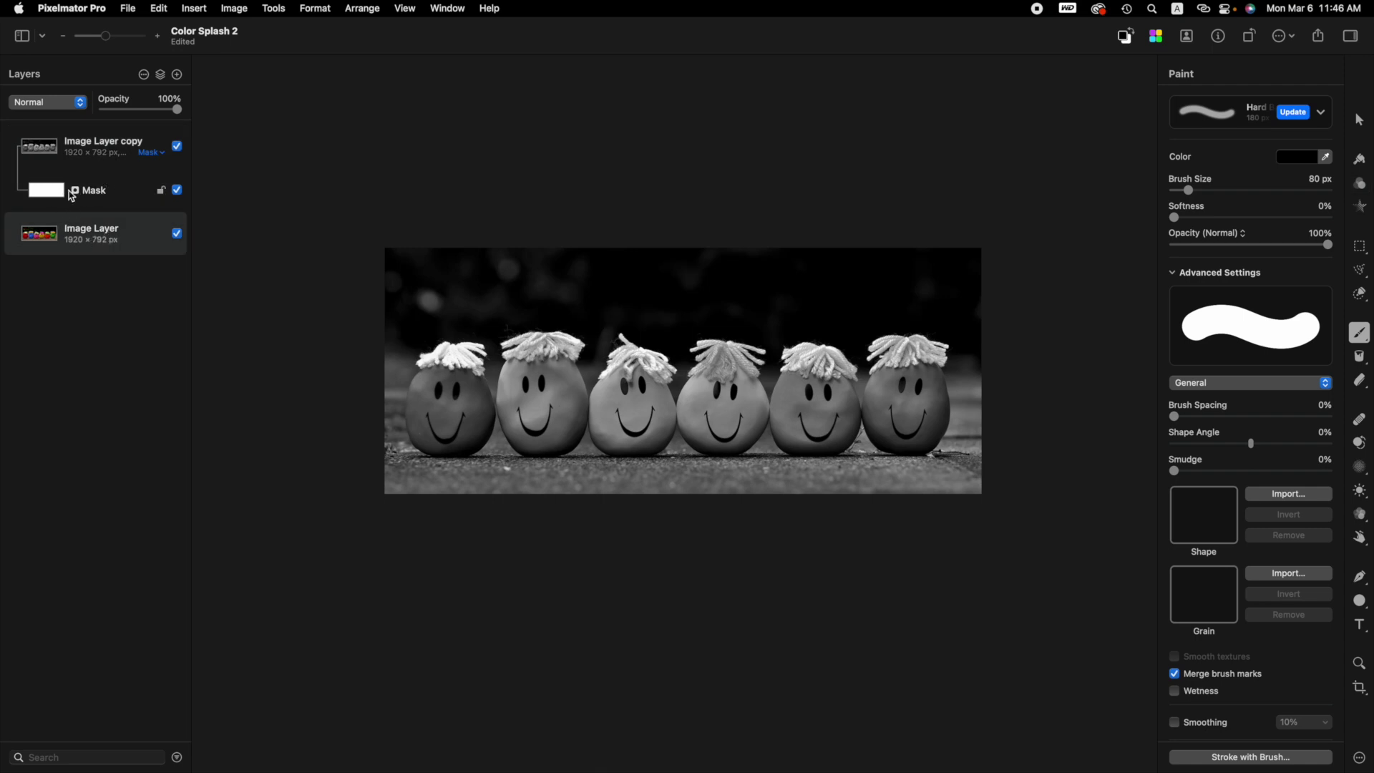
{"action": "left_click", "coordinate": [100, 194]}
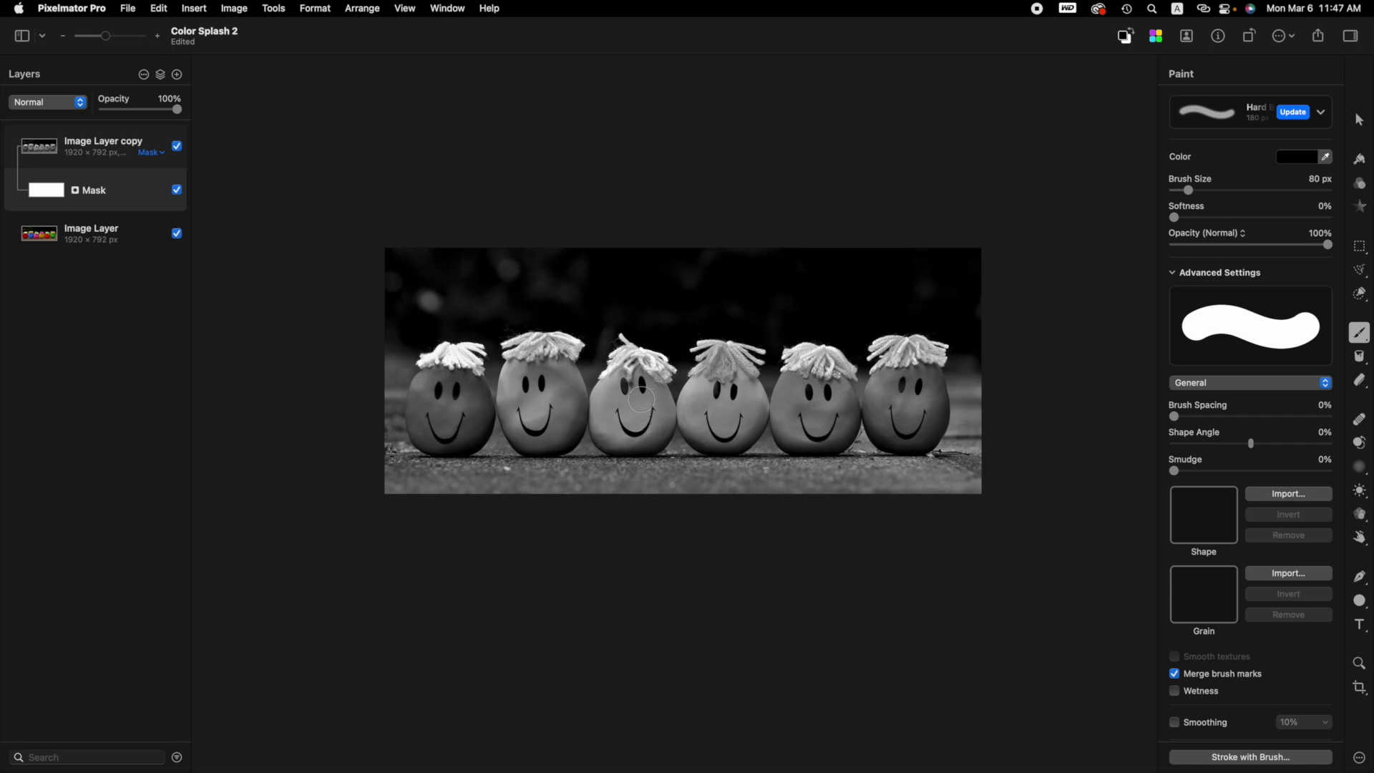
{"action": "scroll", "coordinate": [641, 399], "scroll_direction": "up", "scroll_amount": 10}
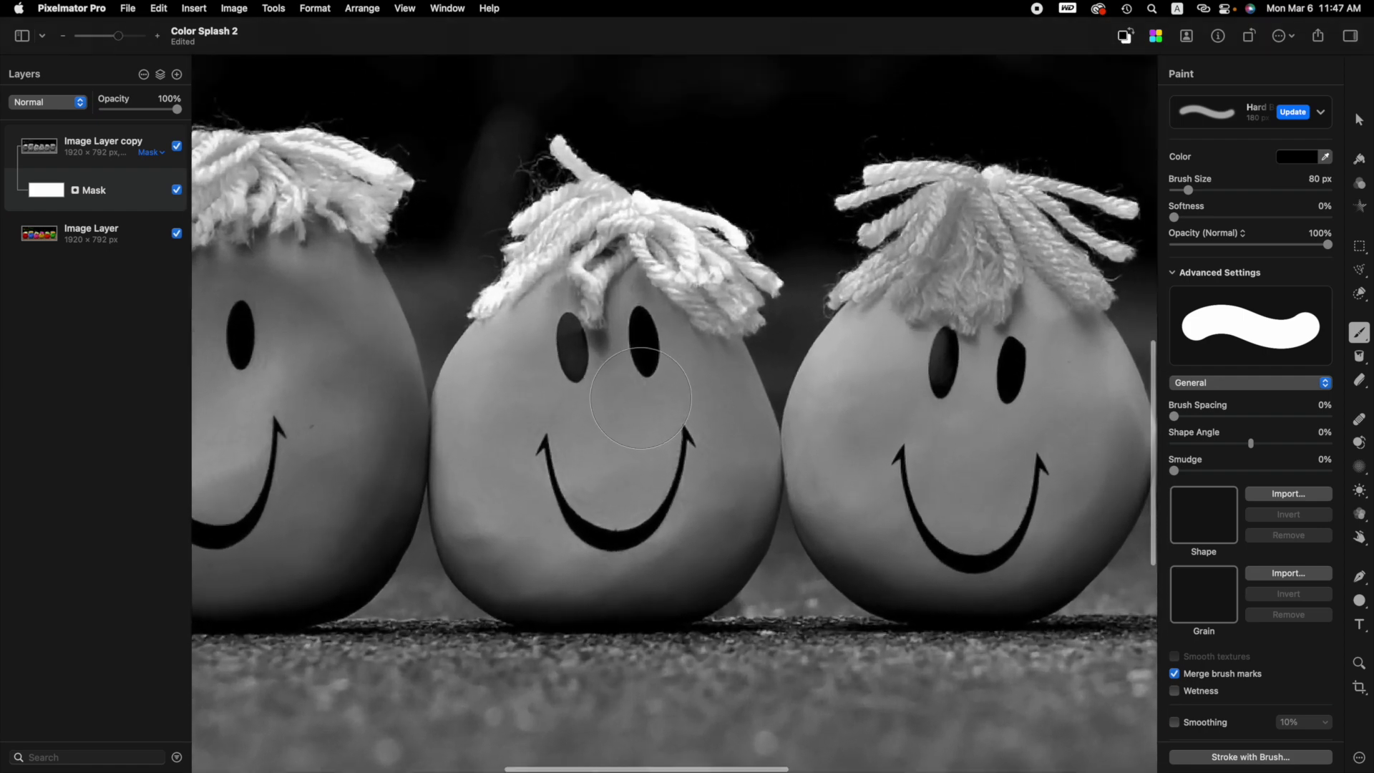
{"action": "scroll", "coordinate": [641, 398], "scroll_direction": "up", "scroll_amount": 4}
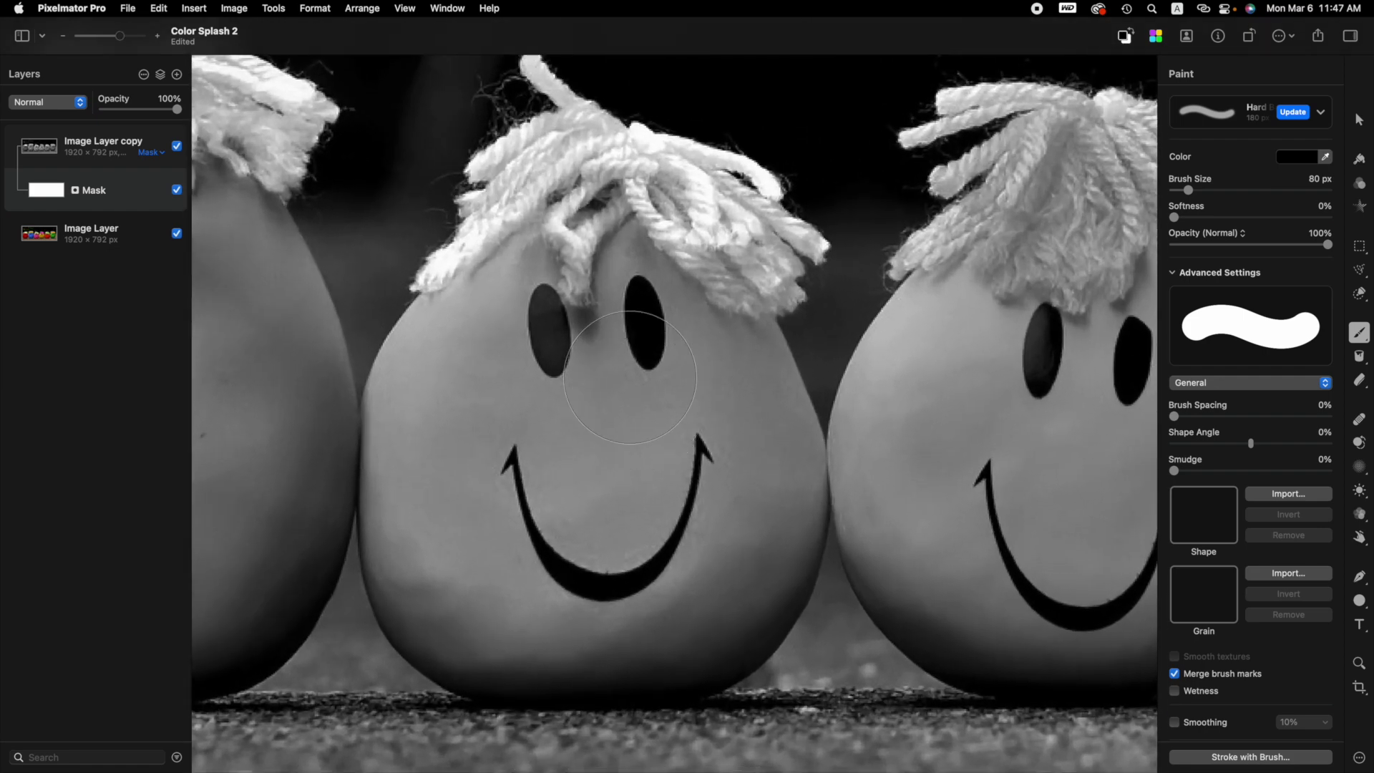
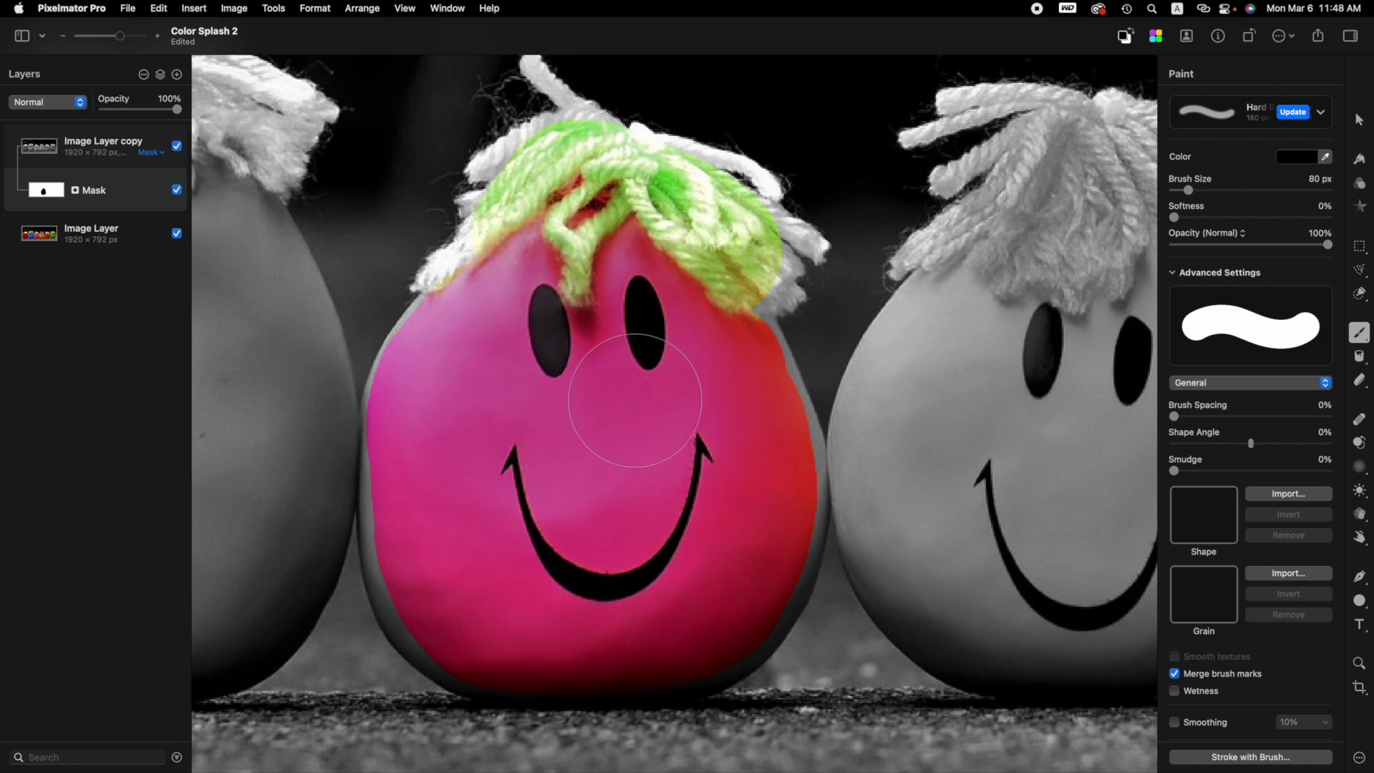
- Try painting black on the mask over the fifth figure and its surroundings, and undo that stroke
{"action": "scroll", "coordinate": [663, 391], "scroll_direction": "right", "scroll_amount": 2}
{"action": "scroll", "coordinate": [664, 392], "scroll_direction": "right", "scroll_amount": 8}
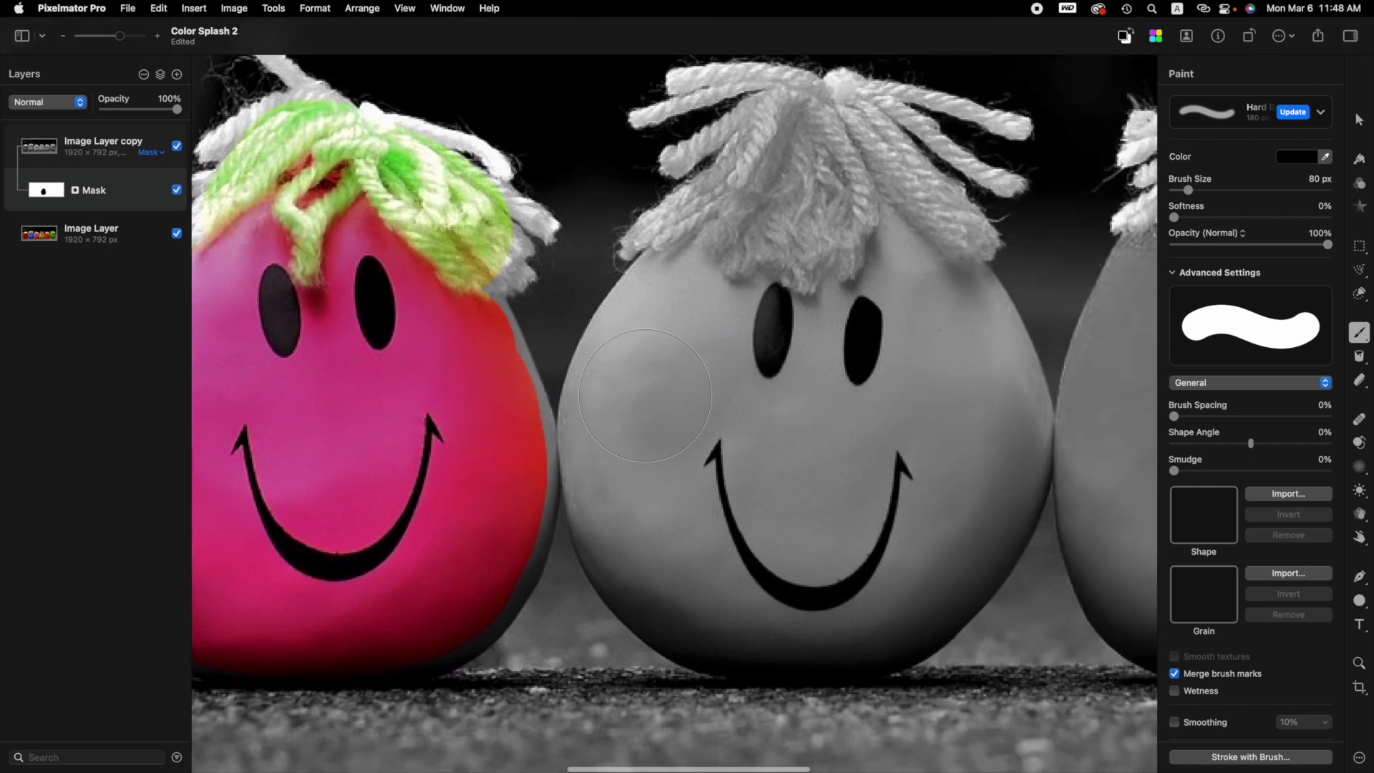
{"action": "scroll", "coordinate": [644, 395], "scroll_direction": "right", "scroll_amount": 5}
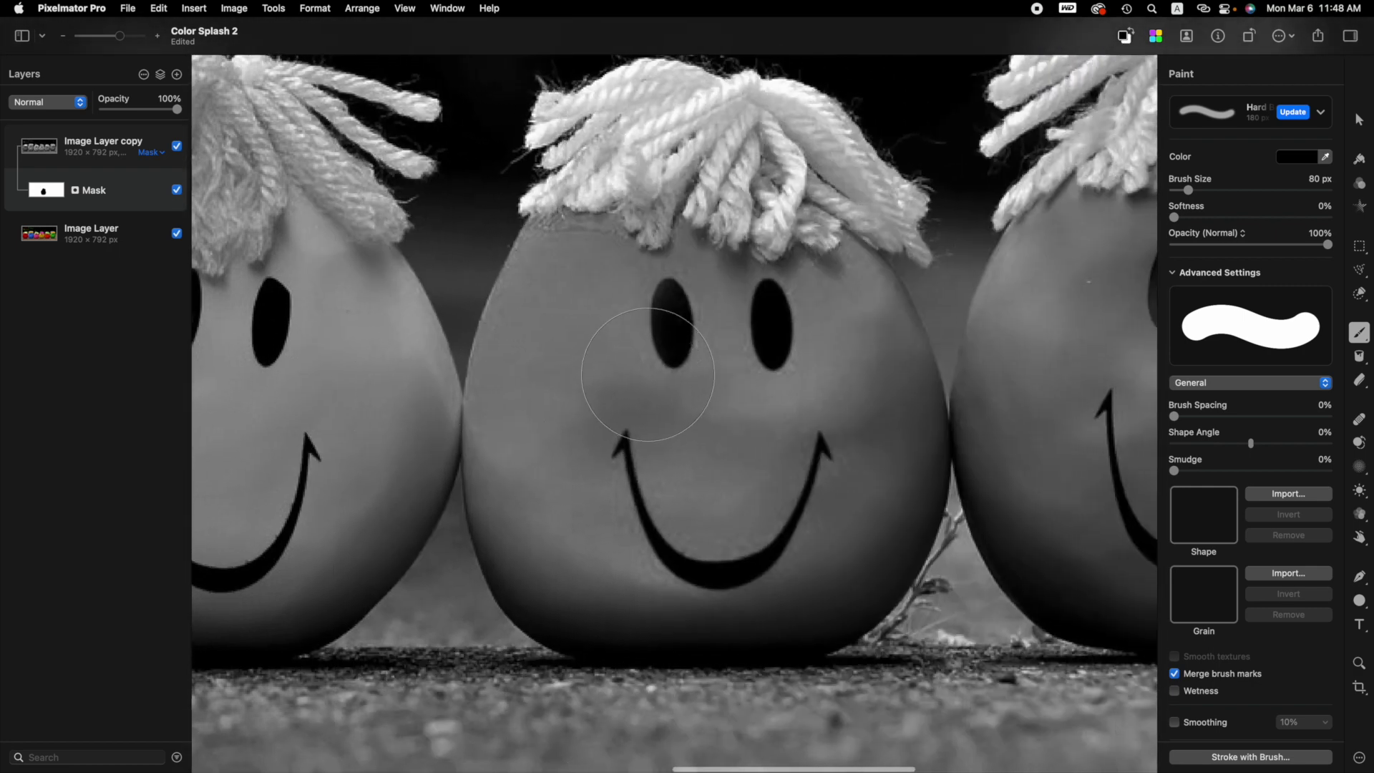
{"action": "mouse_move", "coordinate": [621, 291]}
{"action": "left_mouse_down"}
{"action": "mouse_move", "coordinate": [579, 252]}
{"action": "mouse_move", "coordinate": [527, 364]}
{"action": "mouse_move", "coordinate": [523, 524]}
{"action": "mouse_move", "coordinate": [786, 670]}
{"action": "mouse_move", "coordinate": [981, 511]}
{"action": "mouse_move", "coordinate": [953, 285]}
{"action": "mouse_move", "coordinate": [756, 166]}
{"action": "mouse_move", "coordinate": [589, 316]}
{"action": "mouse_move", "coordinate": [838, 556]}
{"action": "mouse_move", "coordinate": [970, 379]}
{"action": "mouse_move", "coordinate": [679, 344]}
{"action": "mouse_move", "coordinate": [935, 333]}
{"action": "mouse_move", "coordinate": [762, 449]}
{"action": "mouse_move", "coordinate": [670, 335]}
{"action": "mouse_move", "coordinate": [689, 177]}
{"action": "left_mouse_up"}
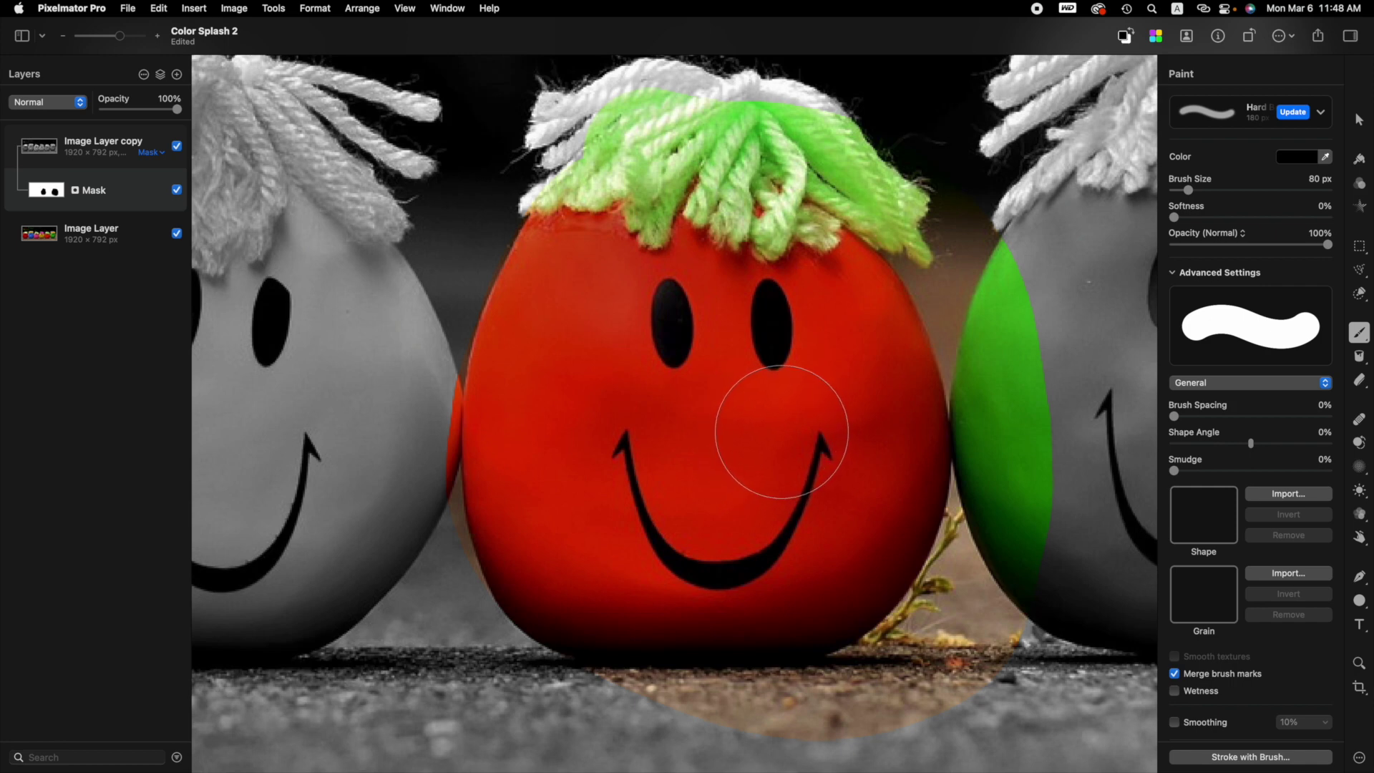
{"action": "key", "text": "super"}
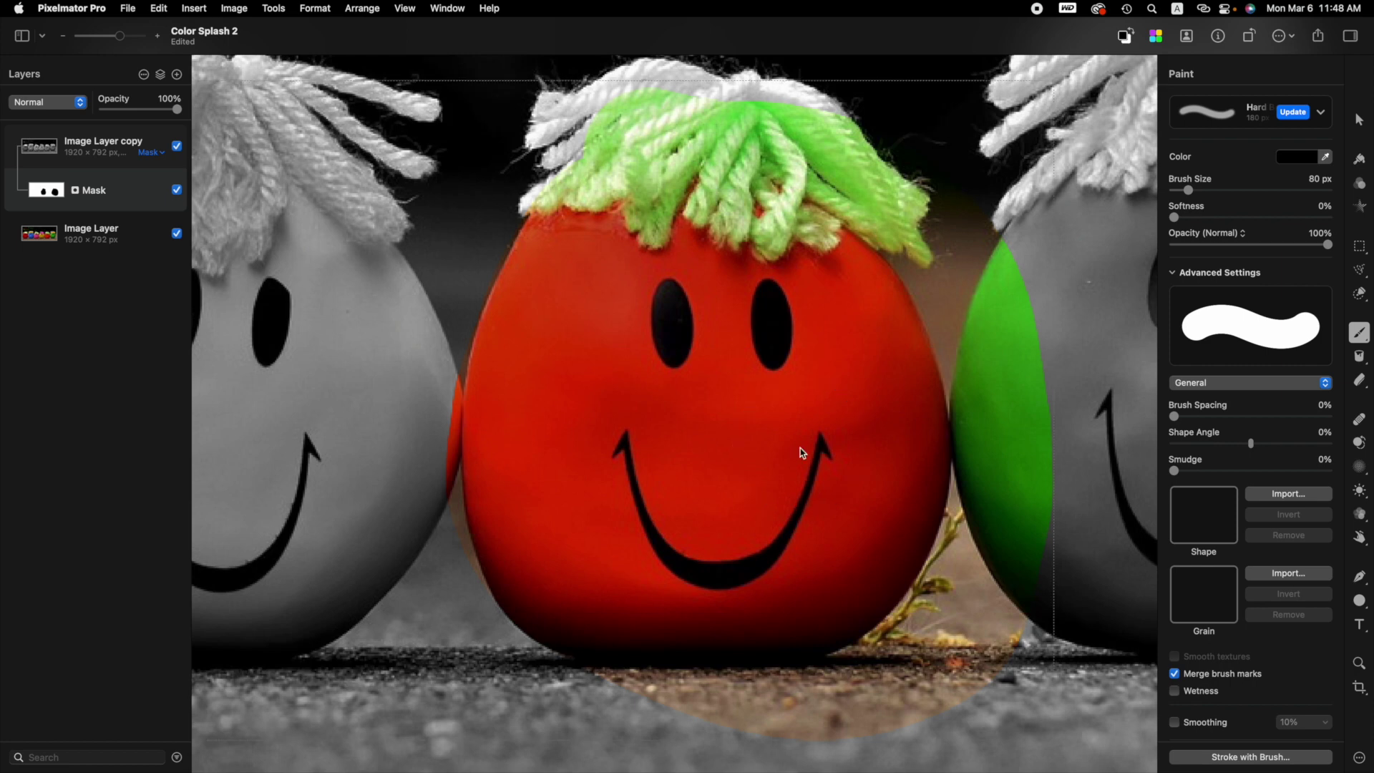
{"action": "key", "text": "super+z"}
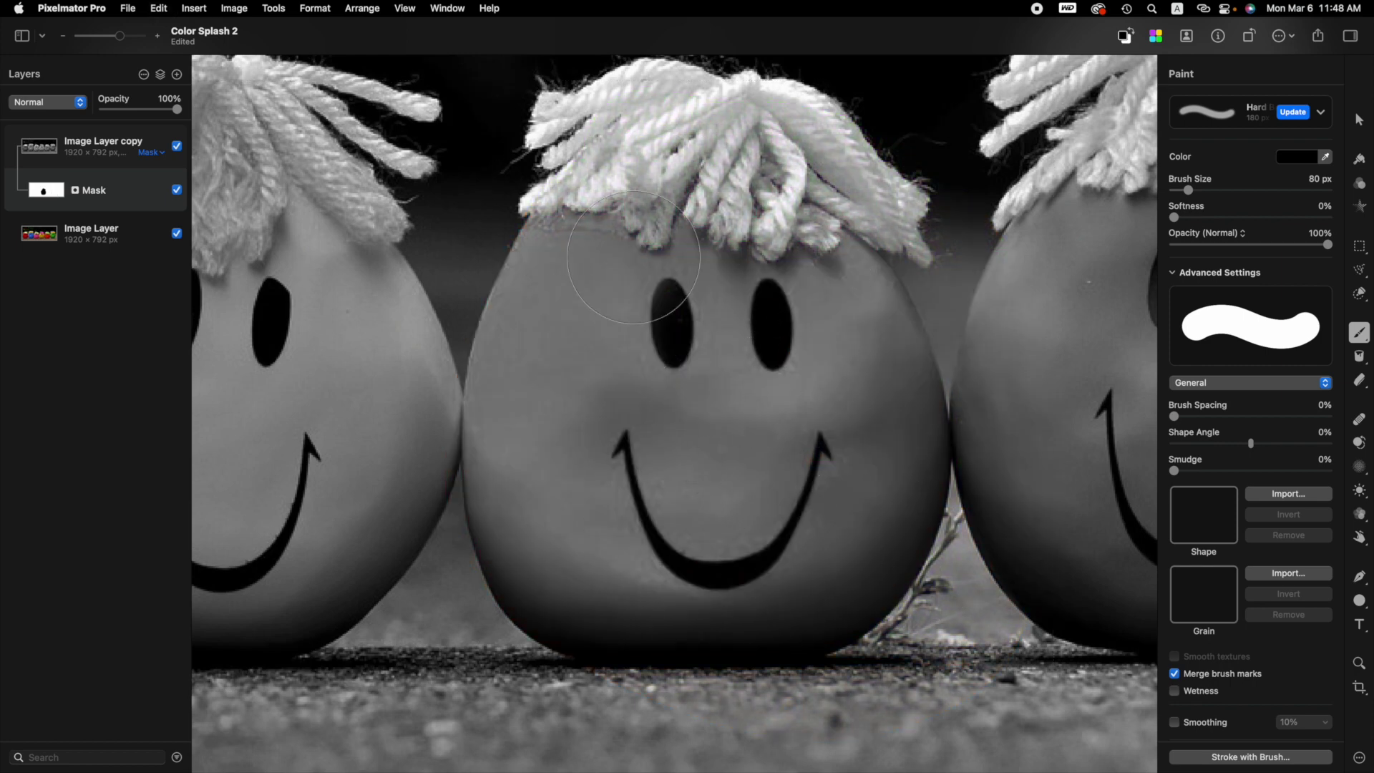
{"action": "scroll", "coordinate": [707, 453], "scroll_direction": "left", "scroll_amount": 10}
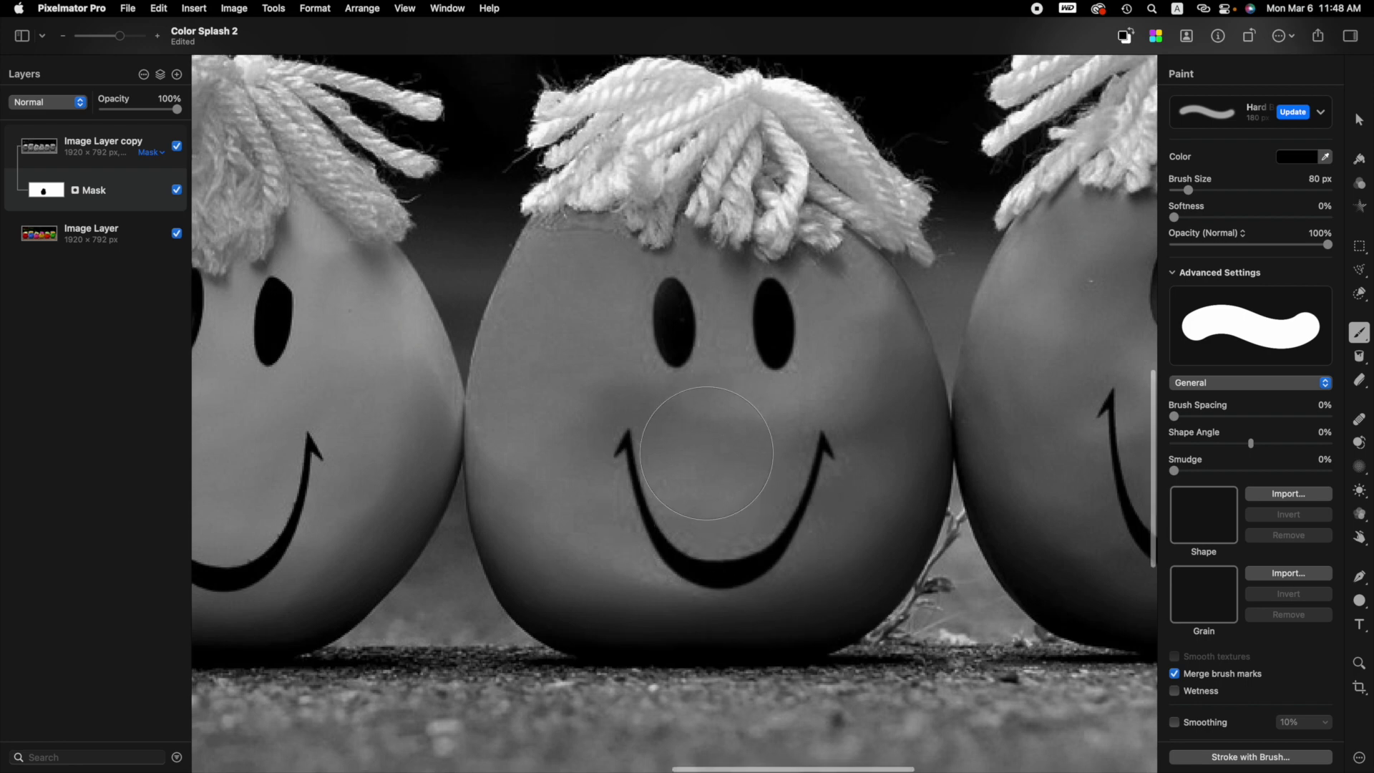
{"action": "key", "text": "super+shift+z"}
{"action": "scroll", "coordinate": [706, 453], "scroll_direction": "left", "scroll_amount": 8}
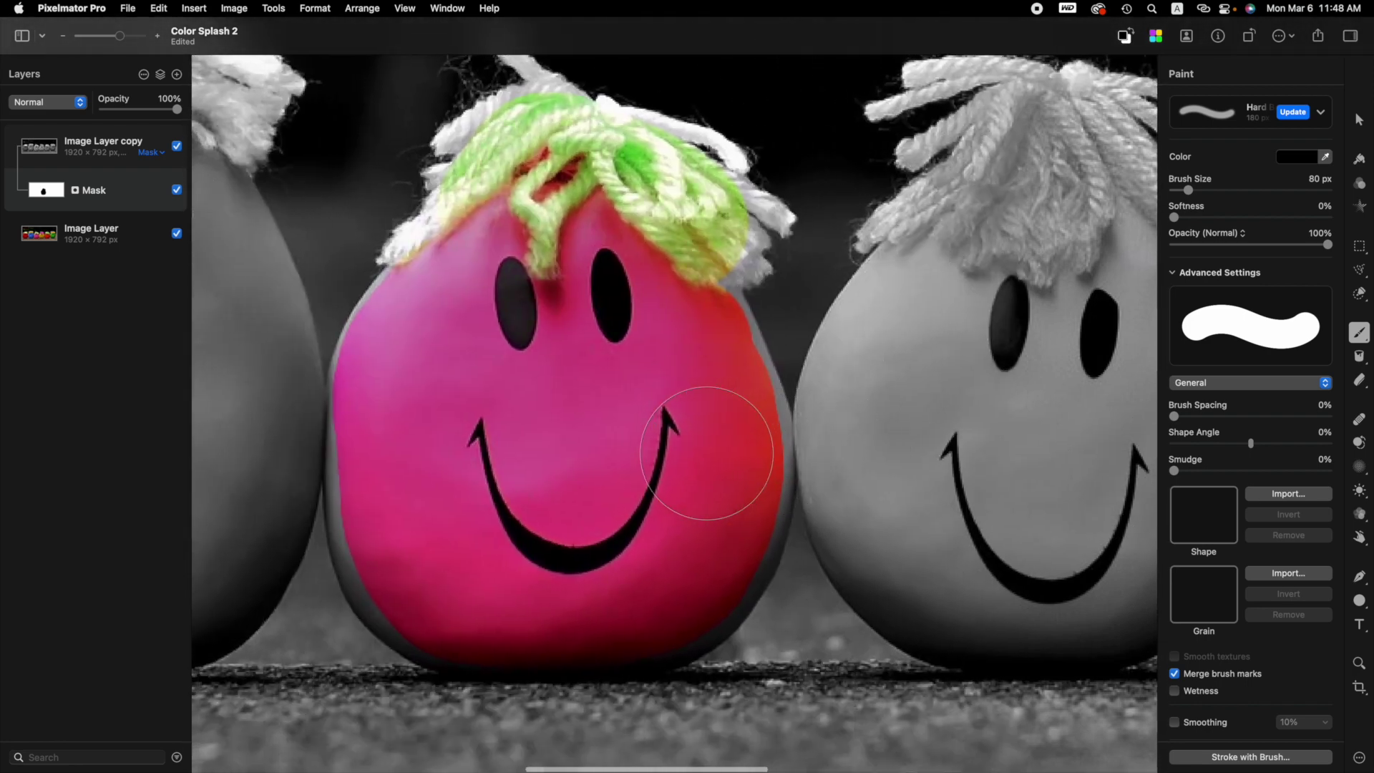
{"action": "scroll", "coordinate": [671, 428], "scroll_direction": "down", "scroll_amount": 3}
{"action": "scroll", "coordinate": [671, 428], "scroll_direction": "left", "scroll_amount": 4}
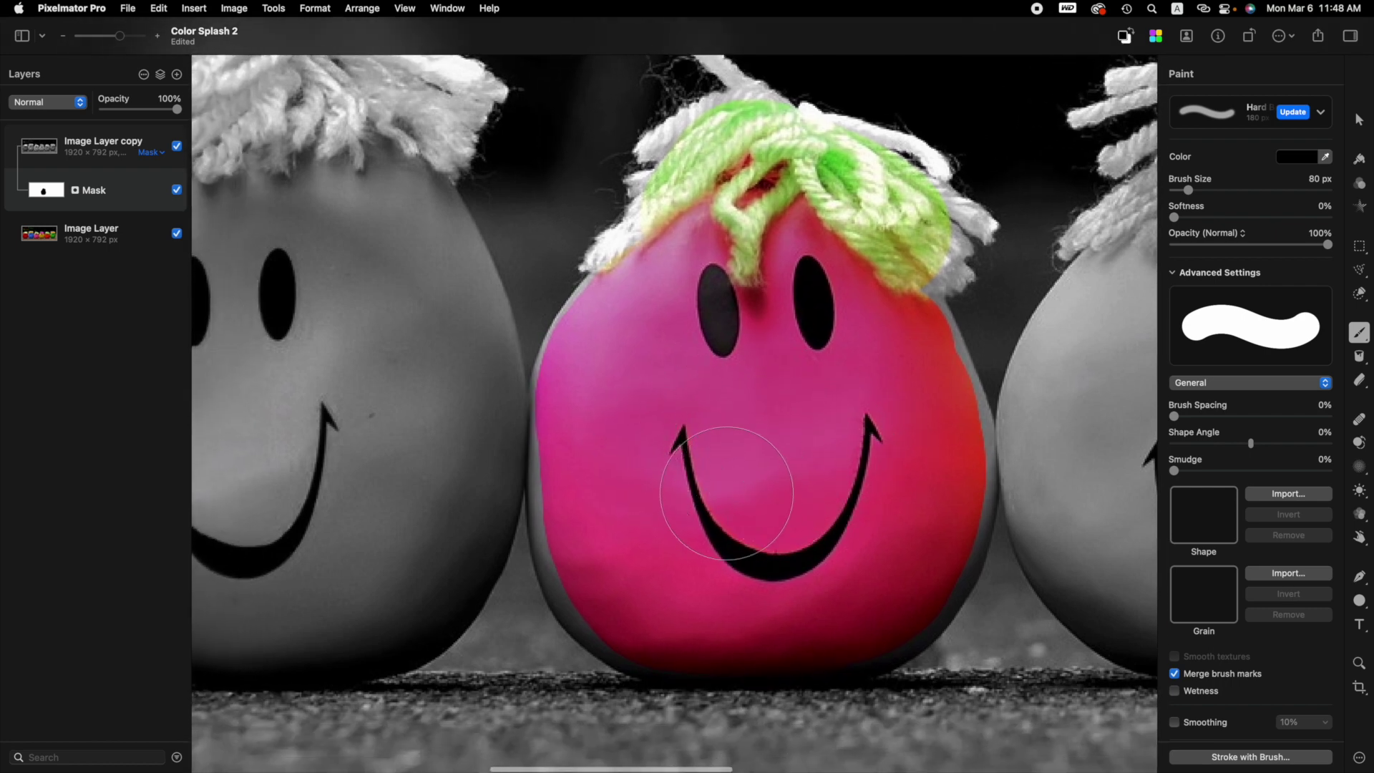
- Reduce the brush size to 10 px and paint black on the mask along the third figure's upper-left edge
{"action": "scroll", "coordinate": [593, 390], "scroll_direction": "up", "scroll_amount": 5}
{"action": "scroll", "coordinate": [631, 412], "scroll_direction": "up", "scroll_amount": 3}
{"action": "scroll", "coordinate": [630, 412], "scroll_direction": "left", "scroll_amount": 2}
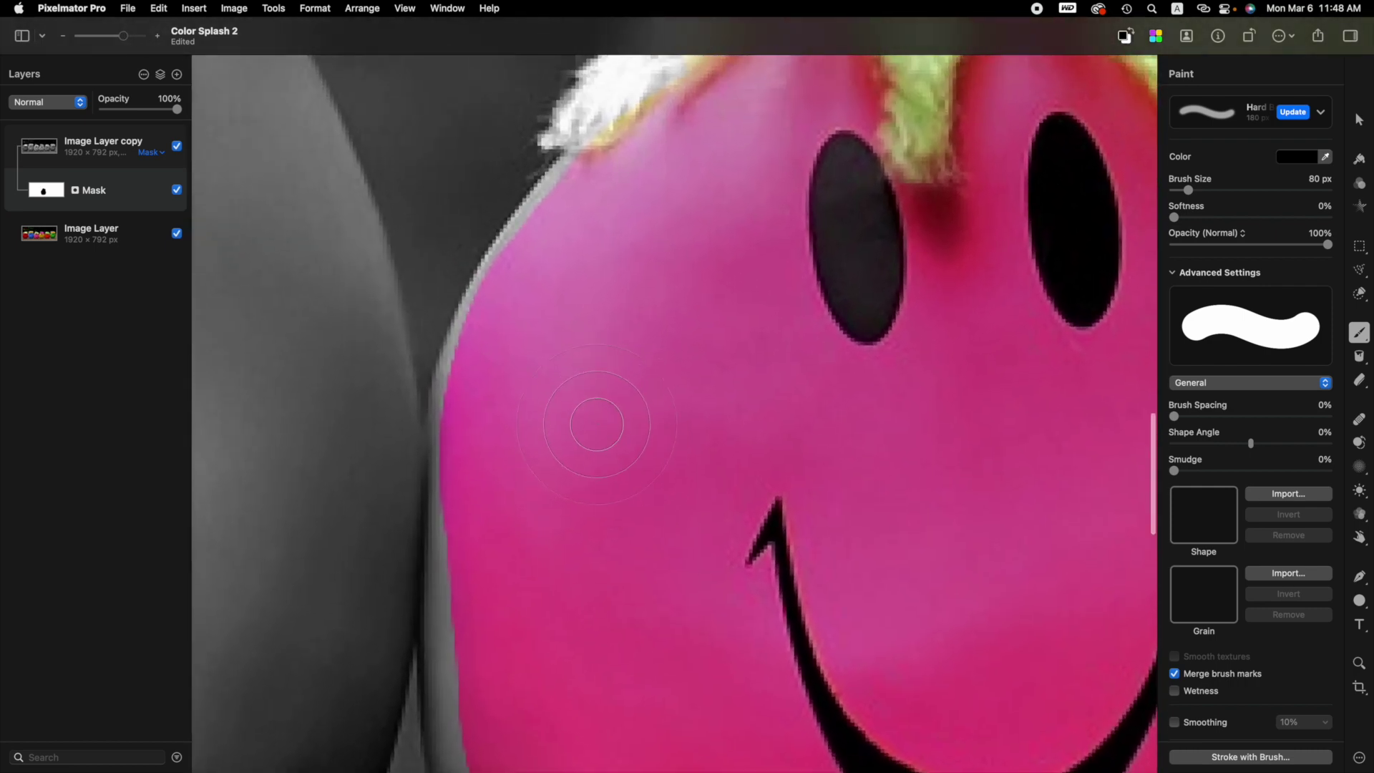
{"action": "key", "text": "bracketleft"}
{"action": "key", "text": "bracketleft"}
{"action": "key", "text": "bracketleft"}
{"action": "key", "text": "bracketleft"}
{"action": "key", "text": "bracketleft"}
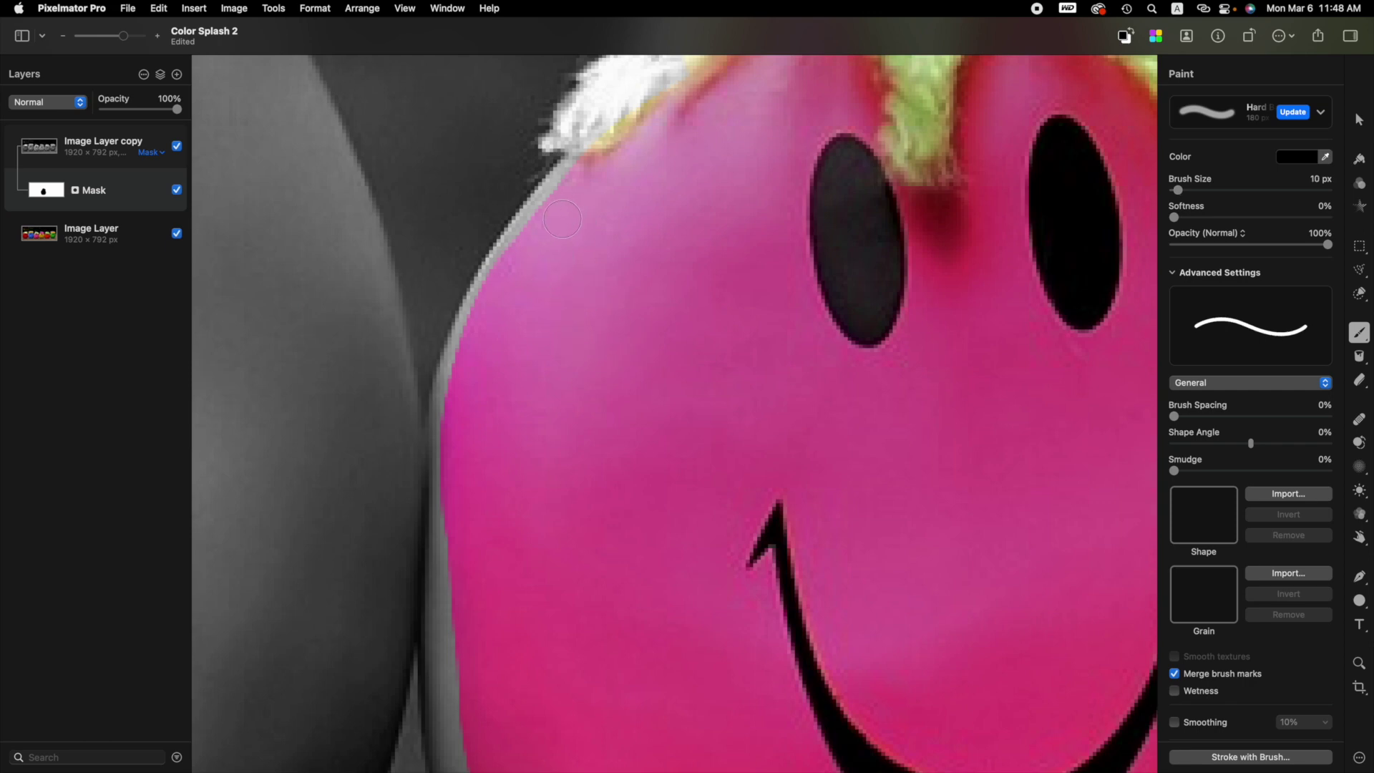
{"action": "mouse_move", "coordinate": [549, 209]}
{"action": "left_mouse_down"}
{"action": "mouse_move", "coordinate": [576, 168]}
{"action": "mouse_move", "coordinate": [524, 235]}
{"action": "left_mouse_up"}
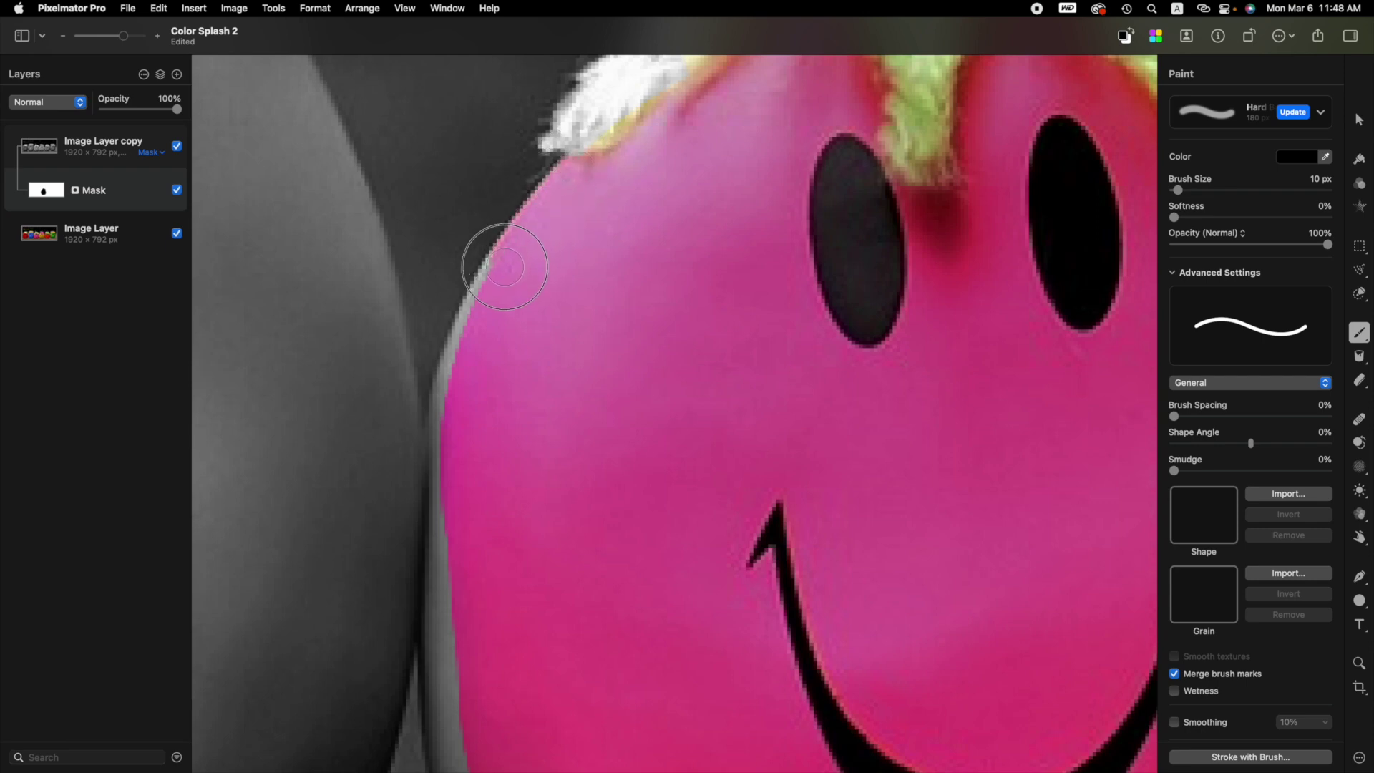
{"action": "mouse_move", "coordinate": [456, 357]}
{"action": "left_mouse_down"}
{"action": "mouse_move", "coordinate": [448, 383]}
{"action": "mouse_move", "coordinate": [460, 391]}
{"action": "left_mouse_up"}
- Paint black on the mask down the third figure's lower-left side and along its bottom edge
{"action": "scroll", "coordinate": [479, 454], "scroll_direction": "down", "scroll_amount": 5}
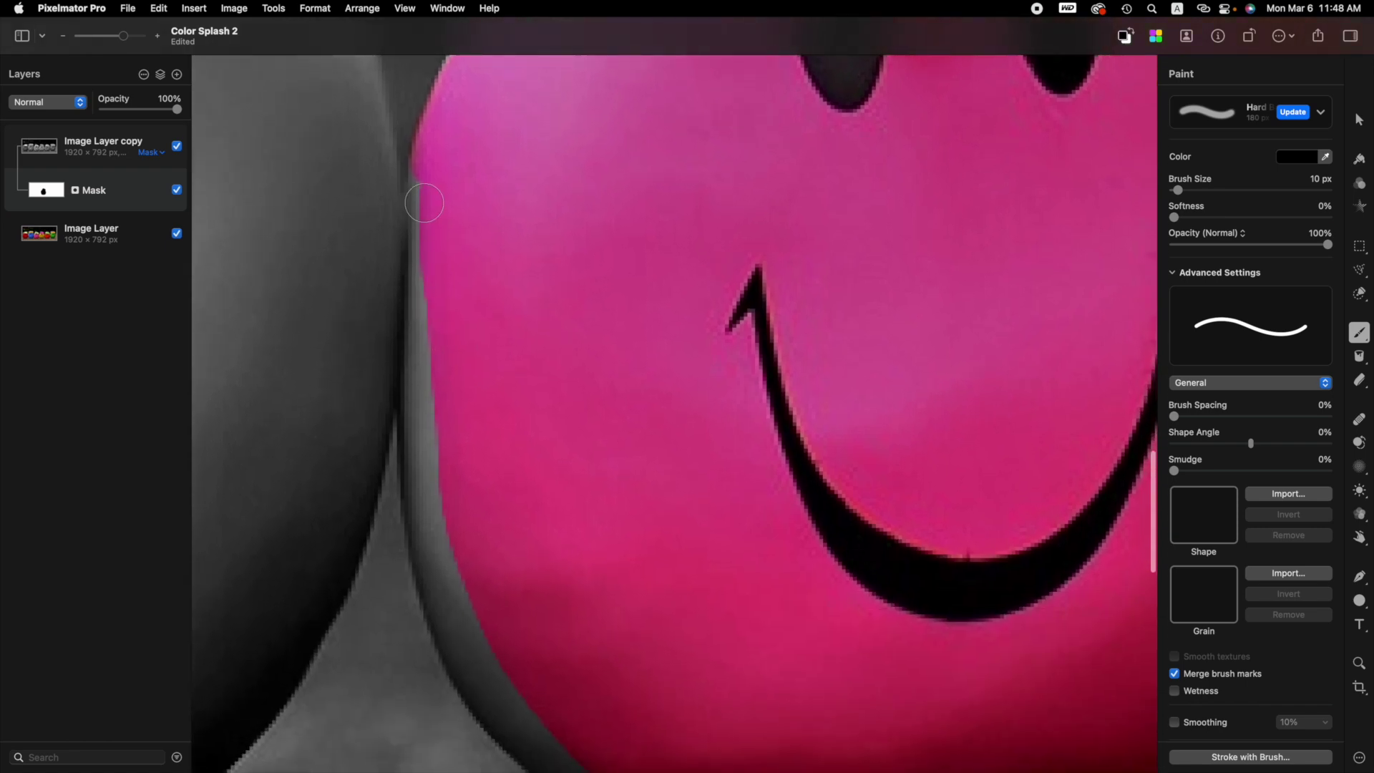
{"action": "mouse_move", "coordinate": [433, 179]}
{"action": "left_mouse_down"}
{"action": "mouse_move", "coordinate": [425, 446]}
{"action": "mouse_move", "coordinate": [407, 466]}
{"action": "left_mouse_up"}
{"action": "scroll", "coordinate": [415, 494], "scroll_direction": "down", "scroll_amount": 4}
{"action": "mouse_move", "coordinate": [454, 527]}
{"action": "left_mouse_down"}
{"action": "mouse_move", "coordinate": [427, 386]}
{"action": "mouse_move", "coordinate": [457, 524]}
{"action": "mouse_move", "coordinate": [415, 438]}
{"action": "mouse_move", "coordinate": [401, 350]}
{"action": "mouse_move", "coordinate": [451, 482]}
{"action": "mouse_move", "coordinate": [462, 562]}
{"action": "mouse_move", "coordinate": [515, 629]}
{"action": "mouse_move", "coordinate": [582, 672]}
{"action": "mouse_move", "coordinate": [553, 613]}
{"action": "mouse_move", "coordinate": [491, 561]}
{"action": "mouse_move", "coordinate": [548, 628]}
{"action": "left_mouse_up"}
{"action": "scroll", "coordinate": [415, 530], "scroll_direction": "down", "scroll_amount": 5}
{"action": "scroll", "coordinate": [414, 531], "scroll_direction": "right", "scroll_amount": 4}
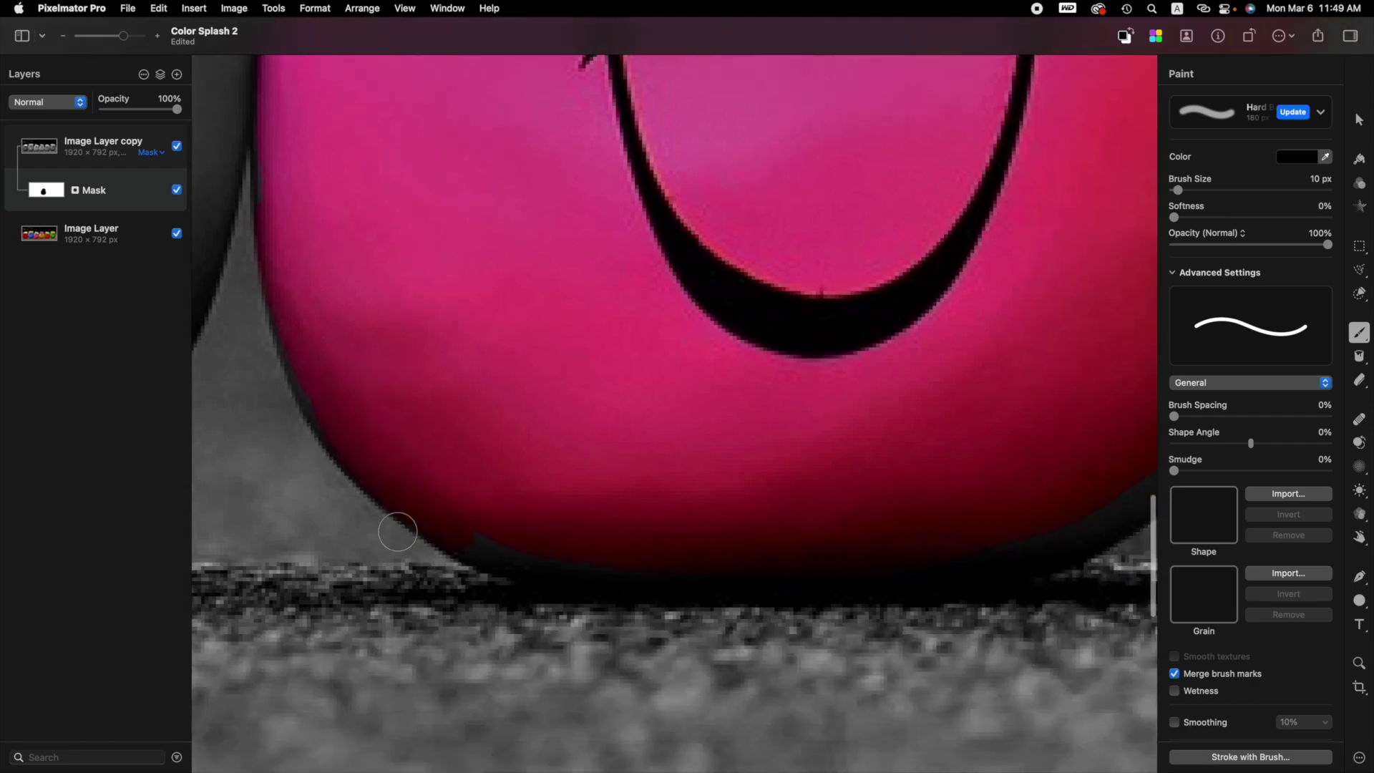
{"action": "mouse_move", "coordinate": [321, 405]}
{"action": "left_mouse_down"}
{"action": "mouse_move", "coordinate": [297, 372]}
{"action": "mouse_move", "coordinate": [307, 396]}
{"action": "left_mouse_up"}
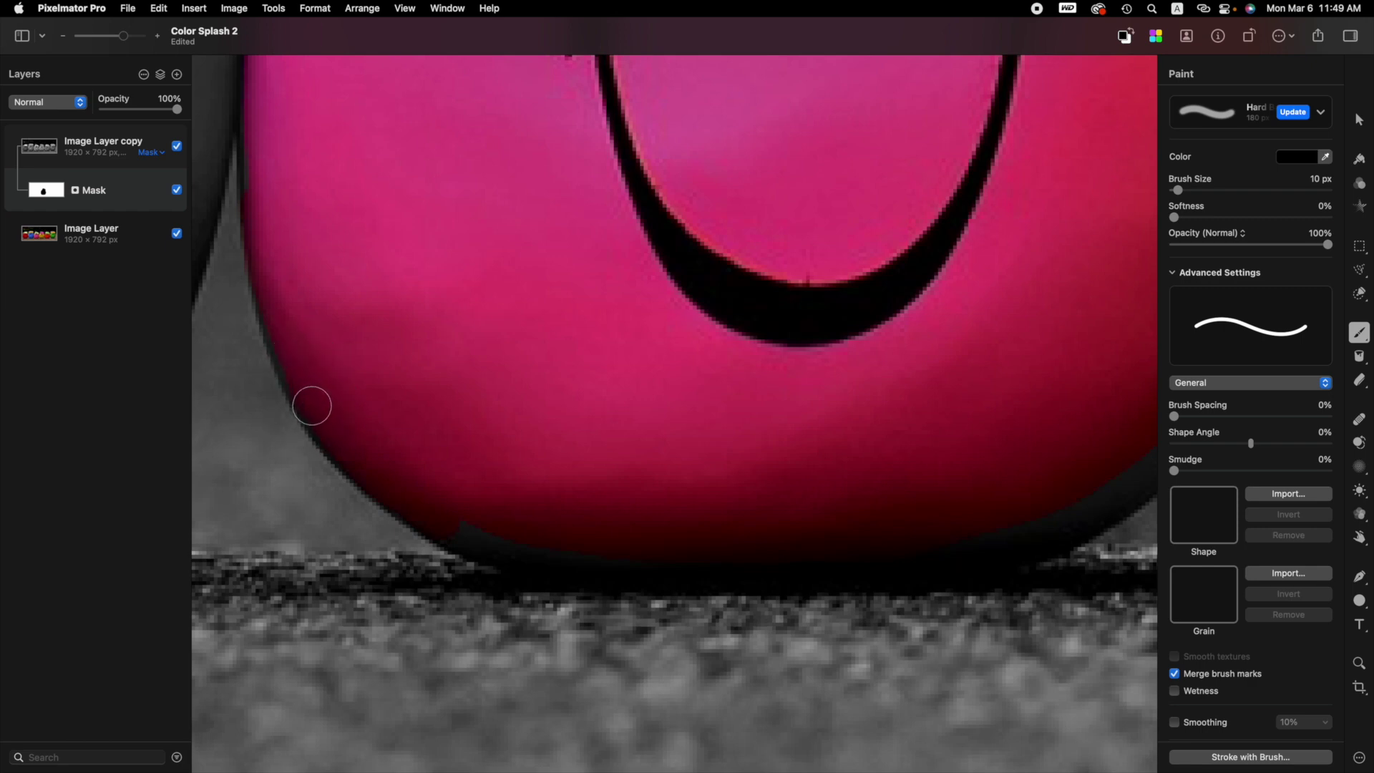
{"action": "mouse_move", "coordinate": [516, 564]}
{"action": "left_mouse_down"}
{"action": "mouse_move", "coordinate": [571, 550]}
{"action": "mouse_move", "coordinate": [470, 532]}
{"action": "mouse_move", "coordinate": [530, 558]}
{"action": "left_mouse_up"}
- Enlarge the brush to 25 px and paint black on the mask up the third figure's right side to the hair
{"action": "key", "text": "bracketright"}
{"action": "key", "text": "bracketright"}
{"action": "key", "text": "bracketright"}
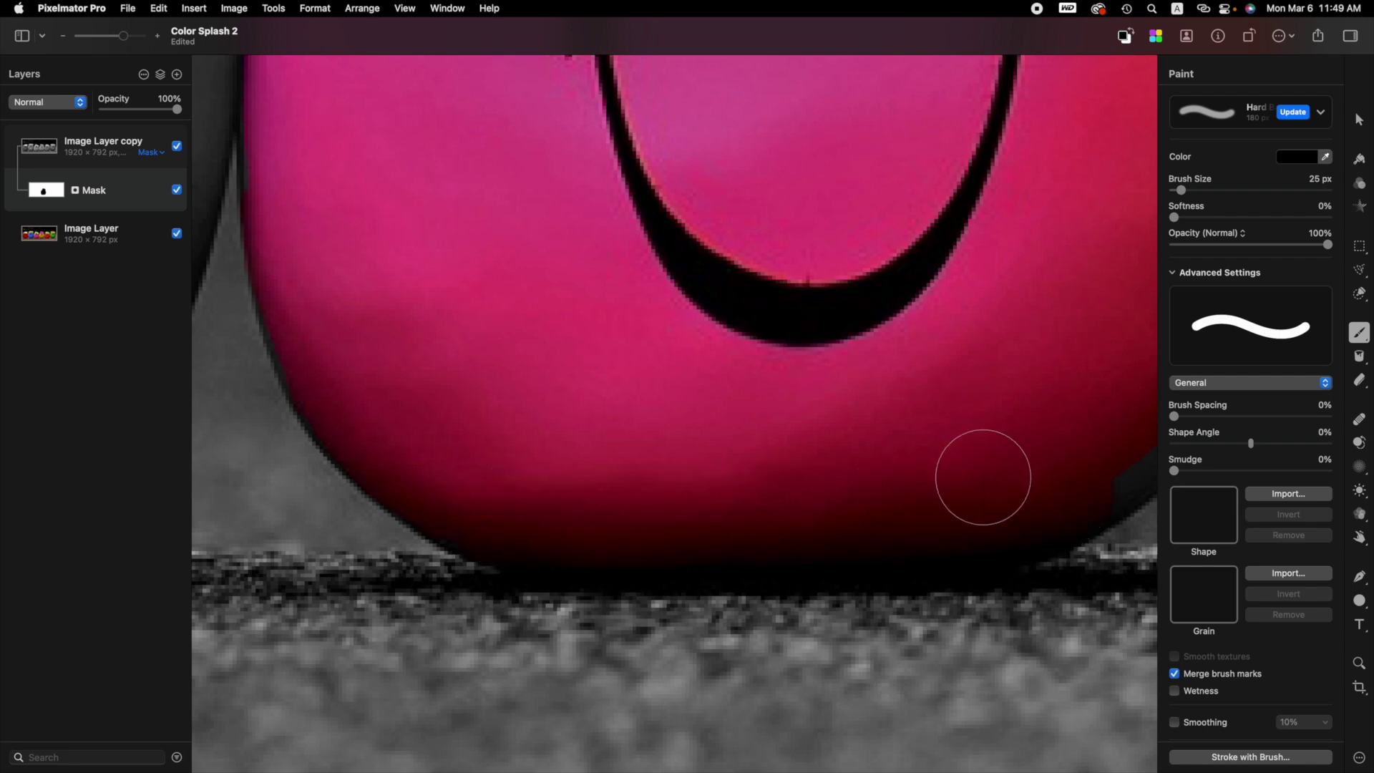
{"action": "scroll", "coordinate": [1006, 484], "scroll_direction": "right", "scroll_amount": 10}
{"action": "mouse_move", "coordinate": [713, 321]}
{"action": "left_mouse_down"}
{"action": "mouse_move", "coordinate": [754, 280]}
{"action": "mouse_move", "coordinate": [723, 413]}
{"action": "mouse_move", "coordinate": [606, 542]}
{"action": "left_mouse_up"}
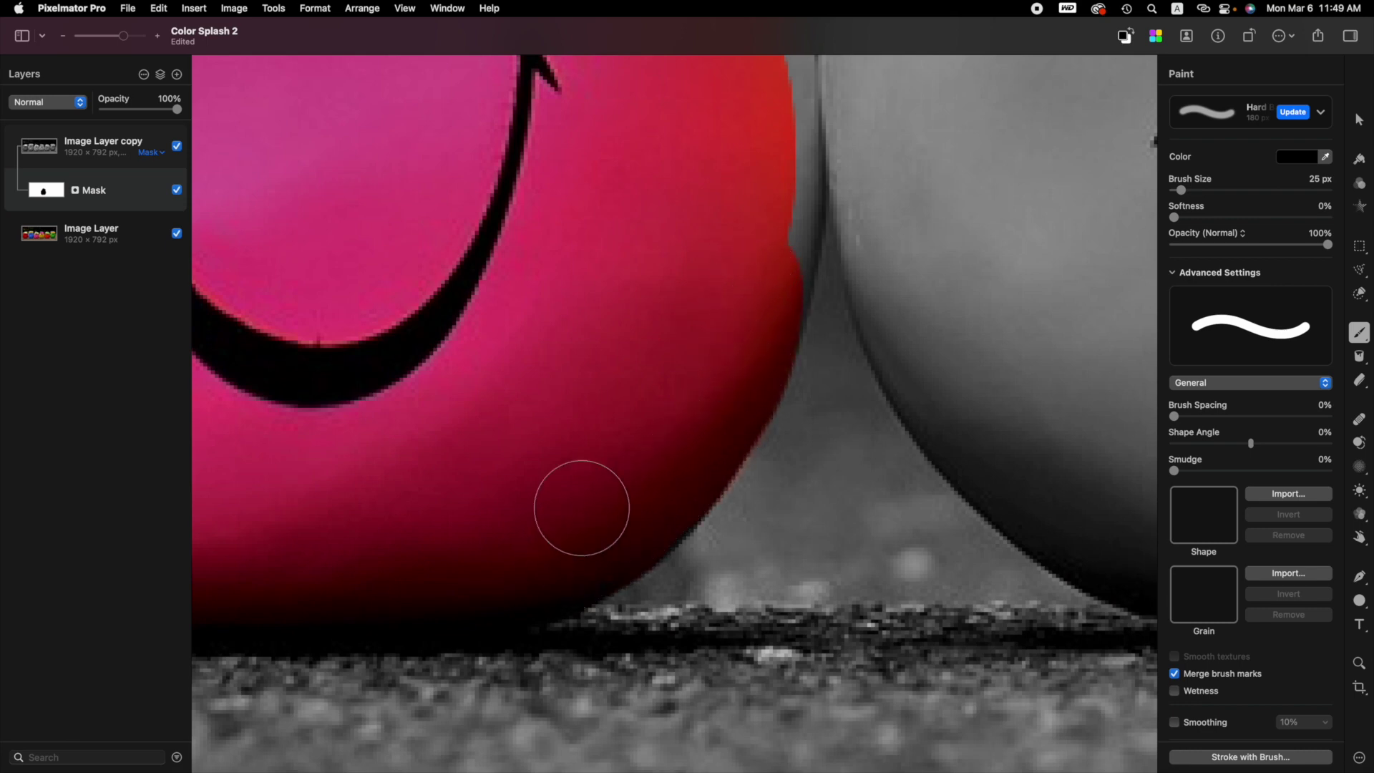
{"action": "scroll", "coordinate": [583, 515], "scroll_direction": "up", "scroll_amount": 10}
{"action": "mouse_move", "coordinate": [628, 274]}
{"action": "left_mouse_down"}
{"action": "mouse_move", "coordinate": [648, 310]}
{"action": "mouse_move", "coordinate": [579, 297]}
{"action": "mouse_move", "coordinate": [592, 324]}
{"action": "mouse_move", "coordinate": [655, 325]}
{"action": "mouse_move", "coordinate": [662, 543]}
{"action": "left_mouse_up"}
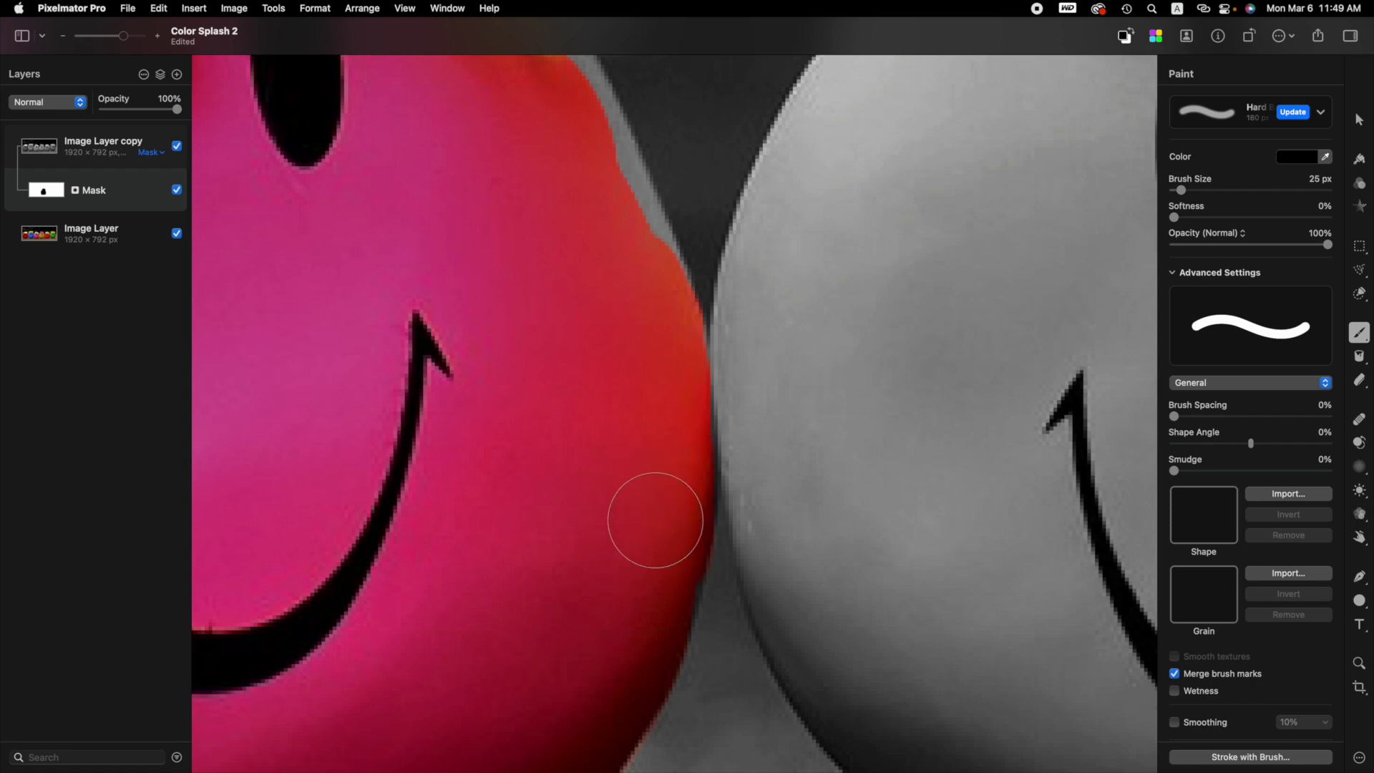
{"action": "scroll", "coordinate": [636, 501], "scroll_direction": "up", "scroll_amount": 5}
{"action": "left_click_drag", "start_coordinate": [629, 592], "coordinate": [566, 408]}
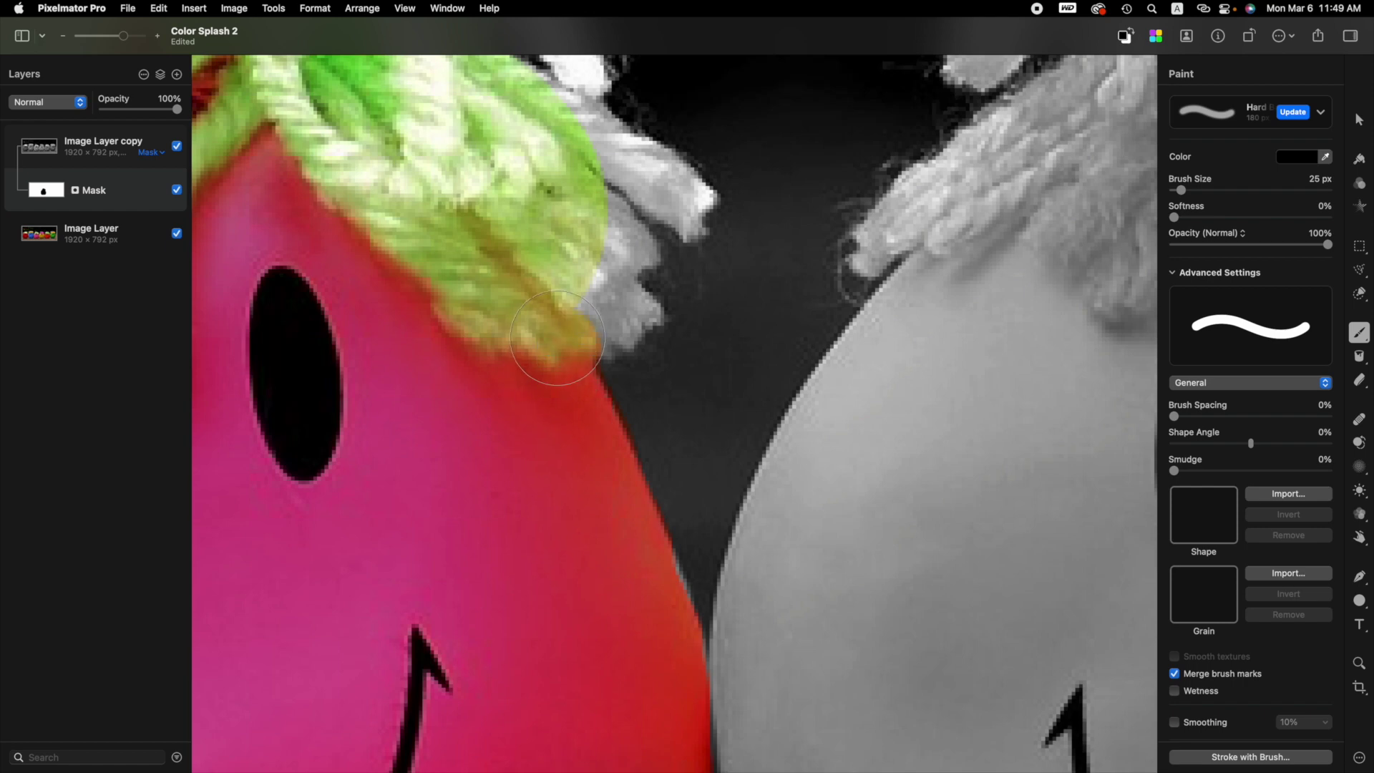
- Reduce the brush size to 10 px
{"action": "scroll", "coordinate": [602, 301], "scroll_direction": "up", "scroll_amount": 3}
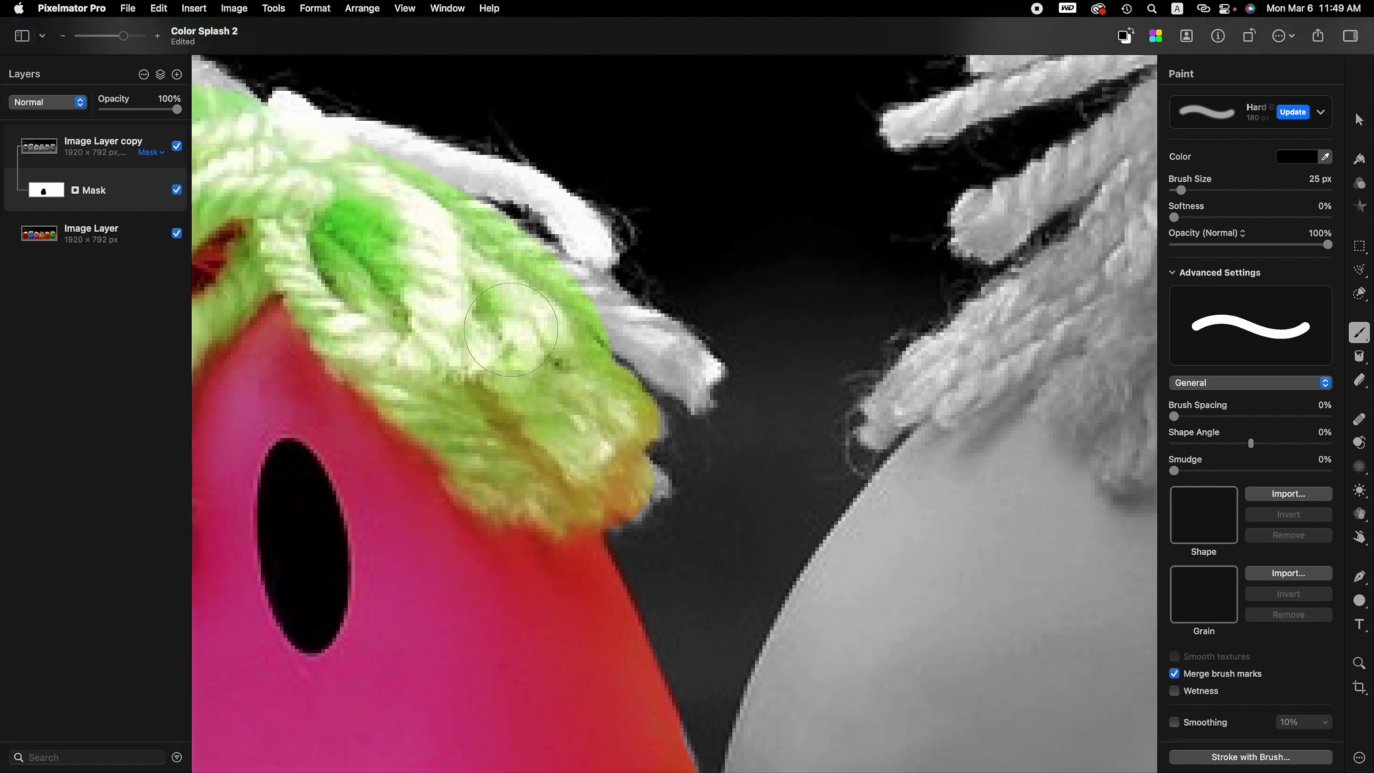
{"action": "scroll", "coordinate": [523, 299], "scroll_direction": "up", "scroll_amount": 1}
{"action": "key", "text": "bracketleft"}
{"action": "key", "text": "bracketleft"}
{"action": "key", "text": "bracketleft"}
{"action": "key", "text": "bracketleft"}
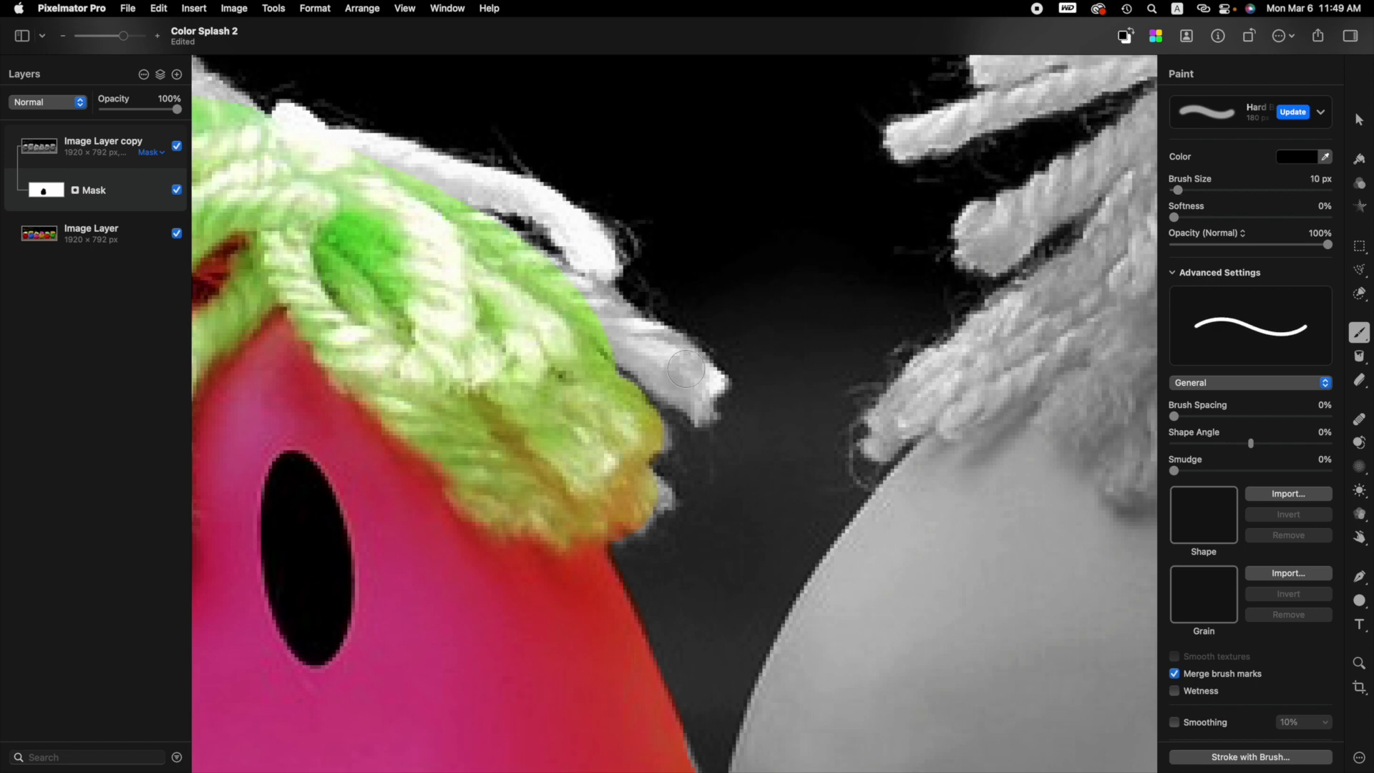
- Paint black on the mask over the third figure's right-side hair strands, undoing the stroke made on the background beside them
{"action": "mouse_move", "coordinate": [710, 385]}
{"action": "left_mouse_down"}
{"action": "mouse_move", "coordinate": [702, 405]}
{"action": "mouse_move", "coordinate": [624, 348]}
{"action": "mouse_move", "coordinate": [666, 352]}
{"action": "left_mouse_up"}
{"action": "mouse_move", "coordinate": [750, 491]}
{"action": "left_mouse_down"}
{"action": "mouse_move", "coordinate": [683, 603]}
{"action": "mouse_move", "coordinate": [802, 503]}
{"action": "mouse_move", "coordinate": [723, 551]}
{"action": "left_mouse_up"}
{"action": "key", "text": "super"}
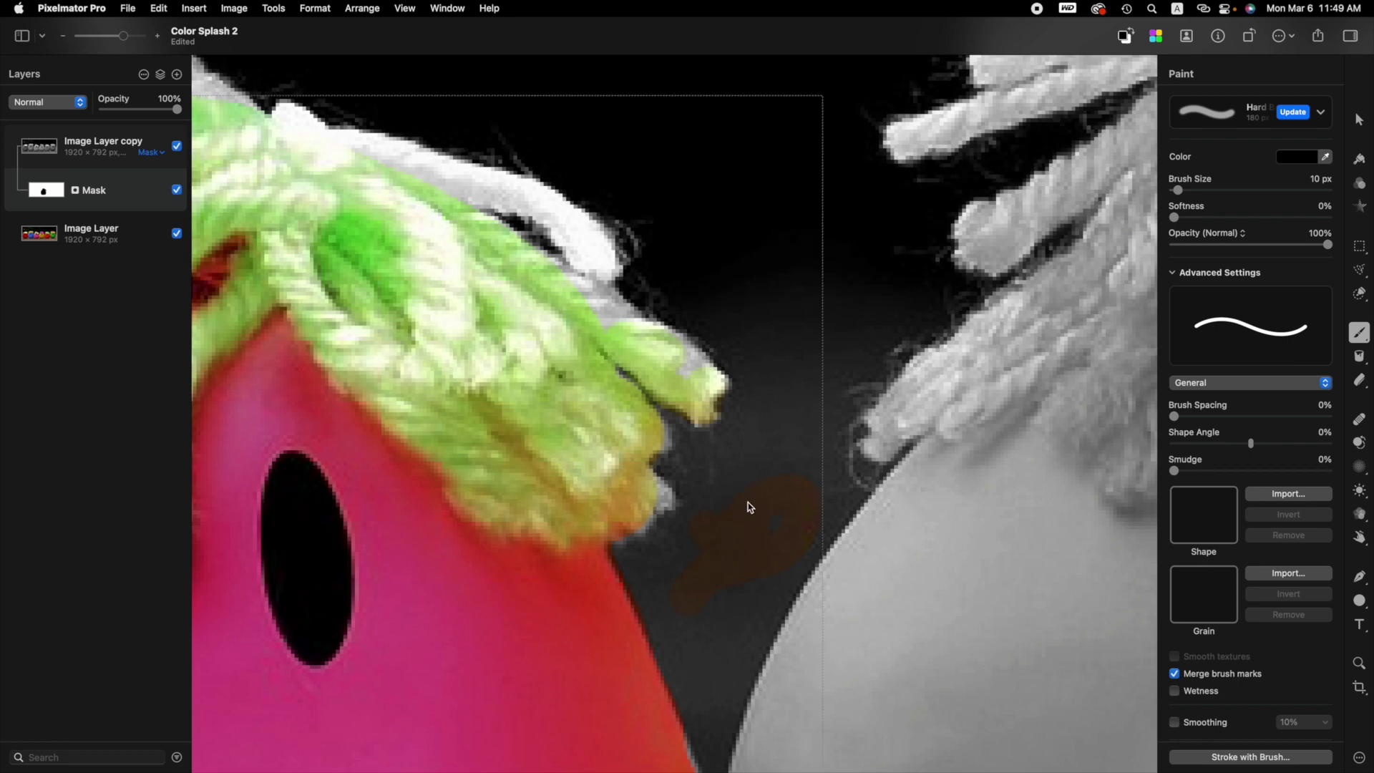
{"action": "key", "text": "super+z"}
{"action": "mouse_move", "coordinate": [645, 433]}
{"action": "left_mouse_down"}
{"action": "mouse_move", "coordinate": [630, 453]}
{"action": "mouse_move", "coordinate": [654, 501]}
{"action": "left_mouse_up"}
{"action": "mouse_move", "coordinate": [618, 312]}
{"action": "left_mouse_down"}
{"action": "mouse_move", "coordinate": [683, 362]}
{"action": "mouse_move", "coordinate": [515, 184]}
{"action": "mouse_move", "coordinate": [324, 137]}
{"action": "mouse_move", "coordinate": [497, 196]}
{"action": "mouse_move", "coordinate": [445, 231]}
{"action": "left_mouse_up"}
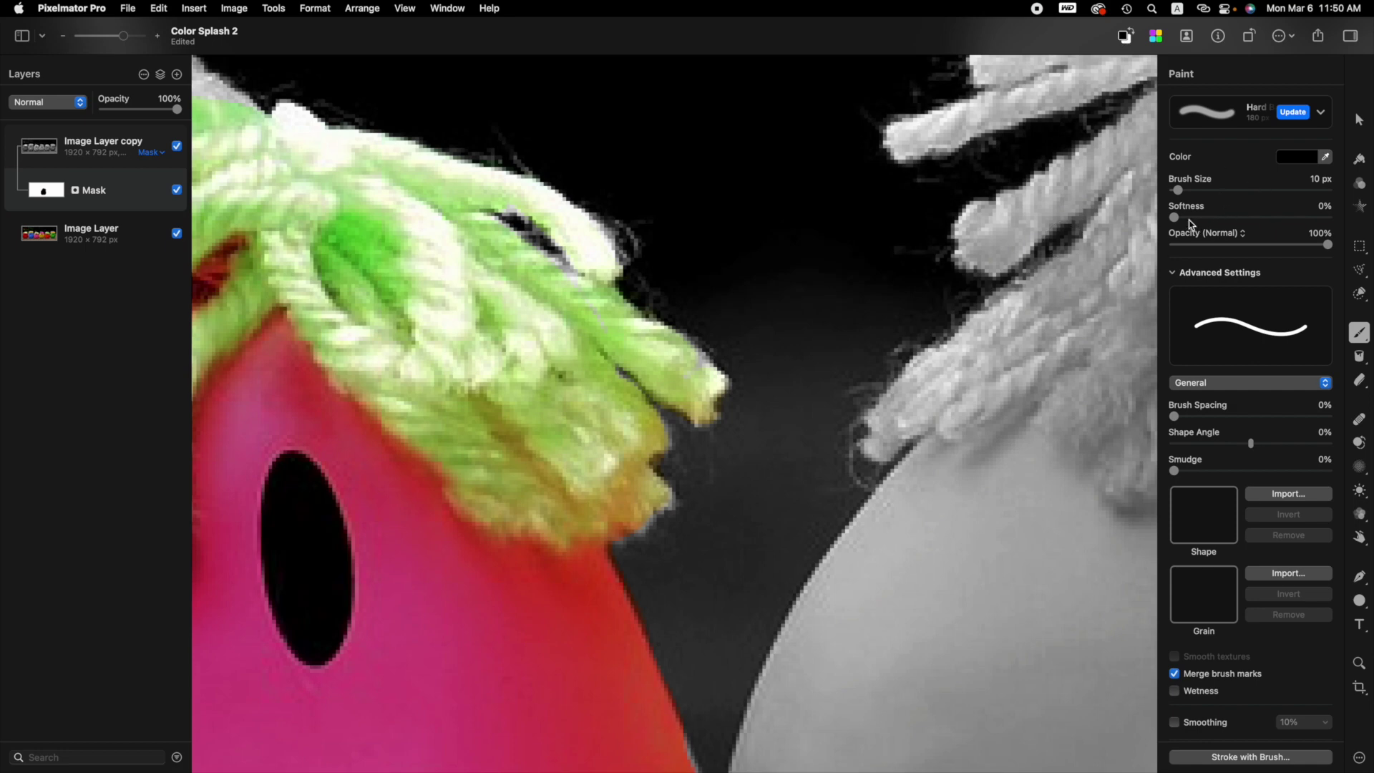
- Set the brush softness to 20%
{"action": "left_click_drag", "start_coordinate": [1176, 217], "coordinate": [1205, 217]}
{"action": "scroll", "coordinate": [659, 267], "scroll_direction": "down", "scroll_amount": 5}
{"action": "scroll", "coordinate": [630, 265], "scroll_direction": "up", "scroll_amount": 8}
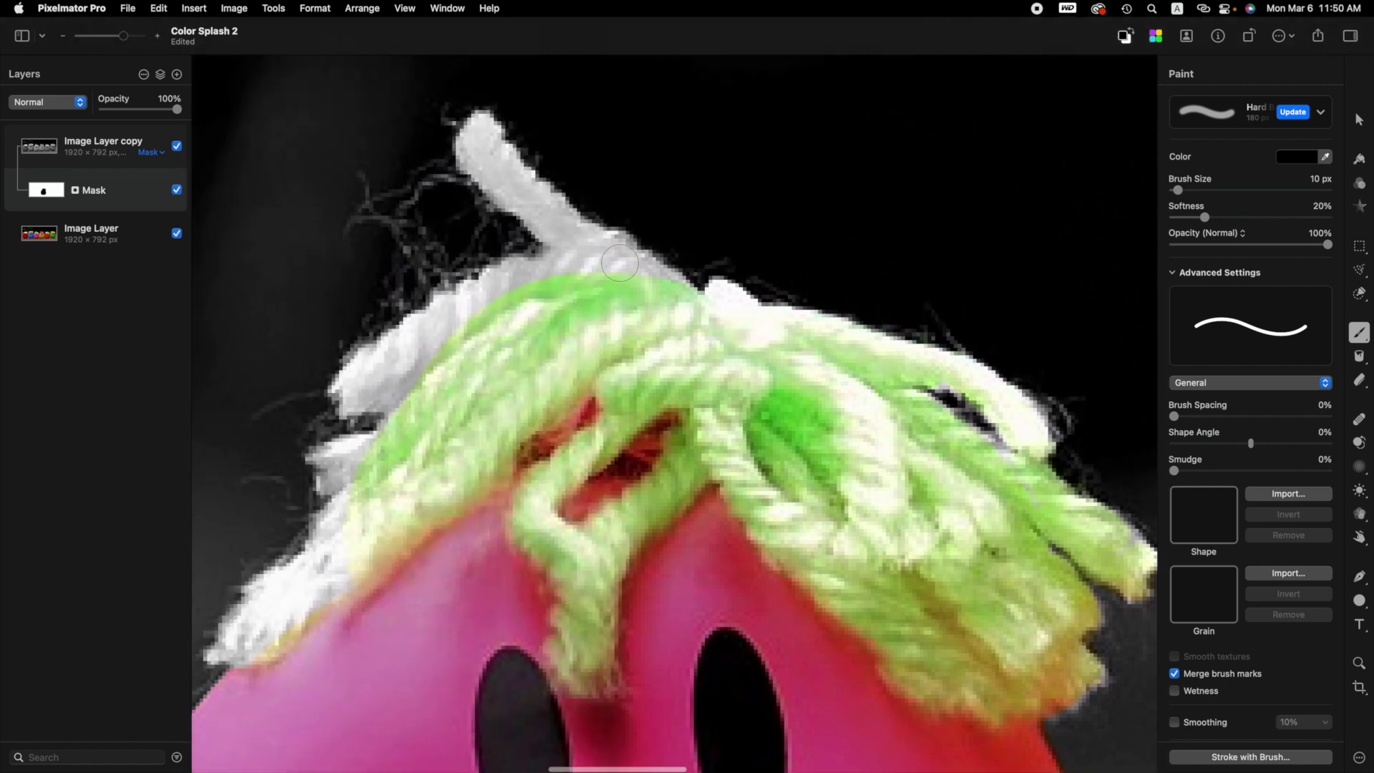
- Paint black on the mask over the third figure's top and left hair strands and touch up the strand tips
{"action": "mouse_move", "coordinate": [620, 263]}
{"action": "left_mouse_down"}
{"action": "mouse_move", "coordinate": [534, 199]}
{"action": "mouse_move", "coordinate": [476, 130]}
{"action": "mouse_move", "coordinate": [476, 169]}
{"action": "mouse_move", "coordinate": [580, 260]}
{"action": "mouse_move", "coordinate": [573, 277]}
{"action": "mouse_move", "coordinate": [511, 281]}
{"action": "mouse_move", "coordinate": [378, 354]}
{"action": "mouse_move", "coordinate": [364, 391]}
{"action": "mouse_move", "coordinate": [535, 295]}
{"action": "mouse_move", "coordinate": [471, 347]}
{"action": "mouse_move", "coordinate": [438, 418]}
{"action": "mouse_move", "coordinate": [382, 486]}
{"action": "mouse_move", "coordinate": [332, 462]}
{"action": "mouse_move", "coordinate": [359, 451]}
{"action": "mouse_move", "coordinate": [330, 539]}
{"action": "mouse_move", "coordinate": [232, 640]}
{"action": "mouse_move", "coordinate": [346, 567]}
{"action": "mouse_move", "coordinate": [233, 652]}
{"action": "mouse_move", "coordinate": [246, 604]}
{"action": "mouse_move", "coordinate": [350, 544]}
{"action": "mouse_move", "coordinate": [354, 483]}
{"action": "mouse_move", "coordinate": [327, 474]}
{"action": "mouse_move", "coordinate": [383, 409]}
{"action": "mouse_move", "coordinate": [351, 391]}
{"action": "mouse_move", "coordinate": [585, 328]}
{"action": "mouse_move", "coordinate": [568, 272]}
{"action": "mouse_move", "coordinate": [523, 270]}
{"action": "mouse_move", "coordinate": [658, 289]}
{"action": "mouse_move", "coordinate": [629, 265]}
{"action": "mouse_move", "coordinate": [716, 310]}
{"action": "mouse_move", "coordinate": [735, 300]}
{"action": "mouse_move", "coordinate": [635, 276]}
{"action": "mouse_move", "coordinate": [619, 247]}
{"action": "mouse_move", "coordinate": [636, 259]}
{"action": "mouse_move", "coordinate": [538, 199]}
{"action": "left_mouse_up"}
{"action": "scroll", "coordinate": [741, 386], "scroll_direction": "right", "scroll_amount": 5}
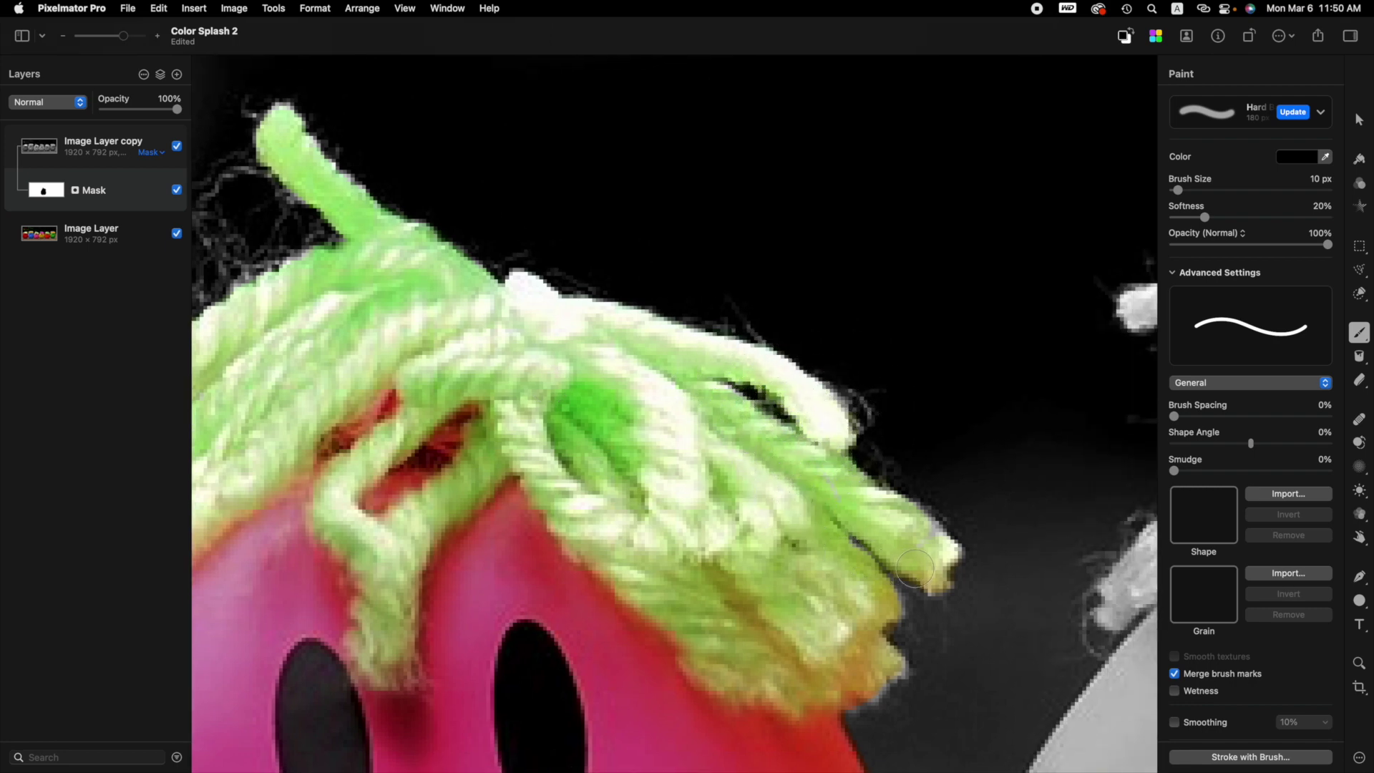
{"action": "left_click_drag", "start_coordinate": [934, 555], "coordinate": [914, 570]}
{"action": "scroll", "coordinate": [476, 464], "scroll_direction": "down", "scroll_amount": 5}
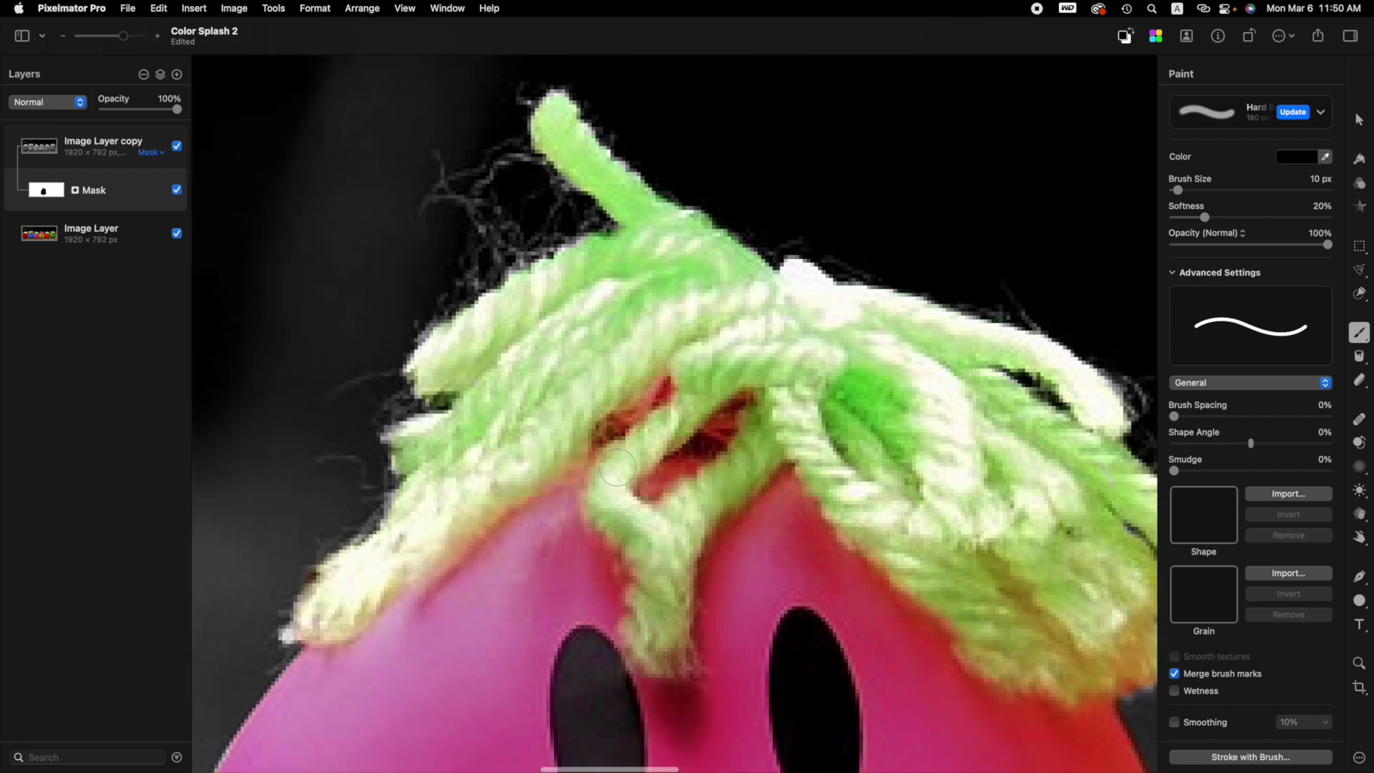
{"action": "scroll", "coordinate": [663, 644], "scroll_direction": "up", "scroll_amount": 5}
{"action": "left_click_drag", "start_coordinate": [333, 617], "coordinate": [306, 639]}
{"action": "mouse_move", "coordinate": [457, 467]}
{"action": "left_mouse_down"}
{"action": "mouse_move", "coordinate": [435, 423]}
{"action": "mouse_move", "coordinate": [389, 432]}
{"action": "mouse_move", "coordinate": [415, 456]}
{"action": "left_mouse_up"}
{"action": "scroll", "coordinate": [699, 398], "scroll_direction": "down", "scroll_amount": 10}
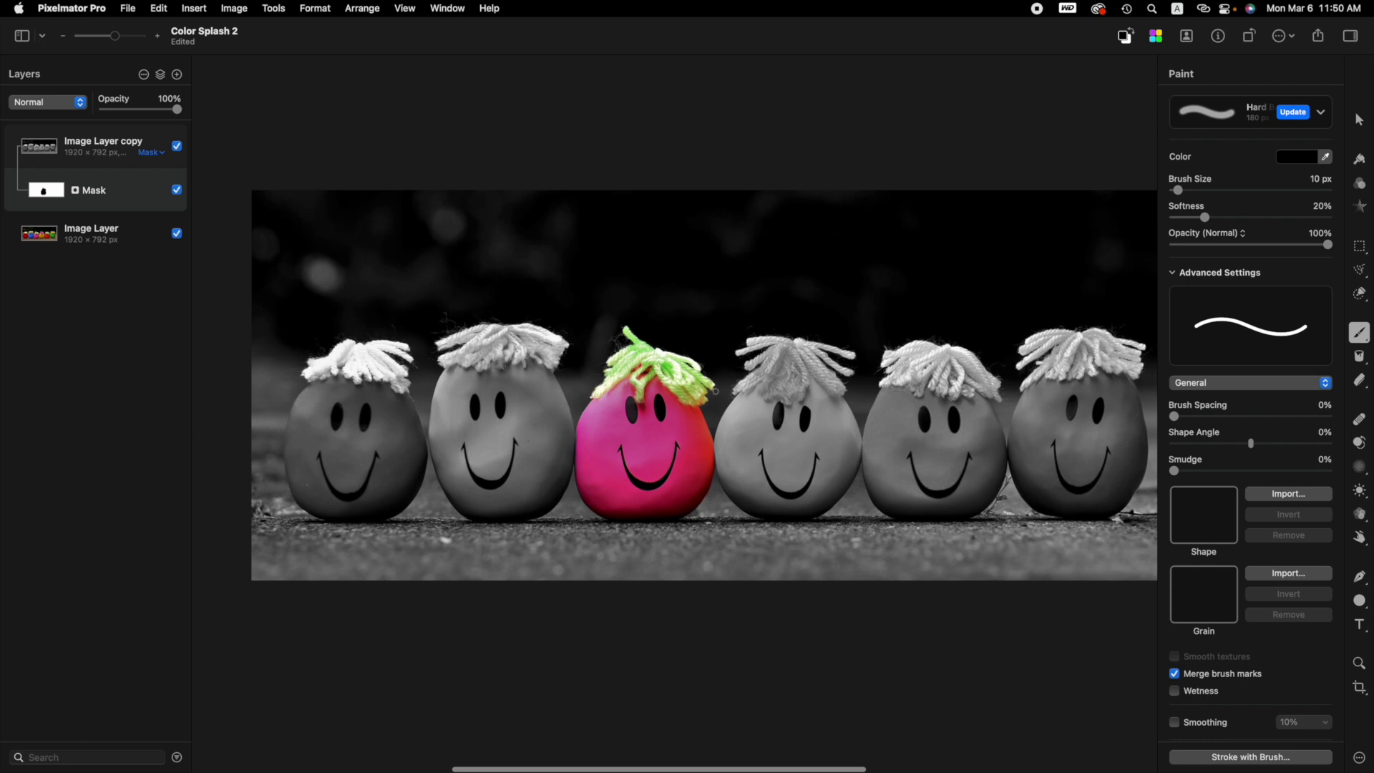
- Undo the mask painting and all earlier edits back to the single, full-color Image Layer
{"action": "scroll", "coordinate": [715, 391], "scroll_direction": "down", "scroll_amount": 4}
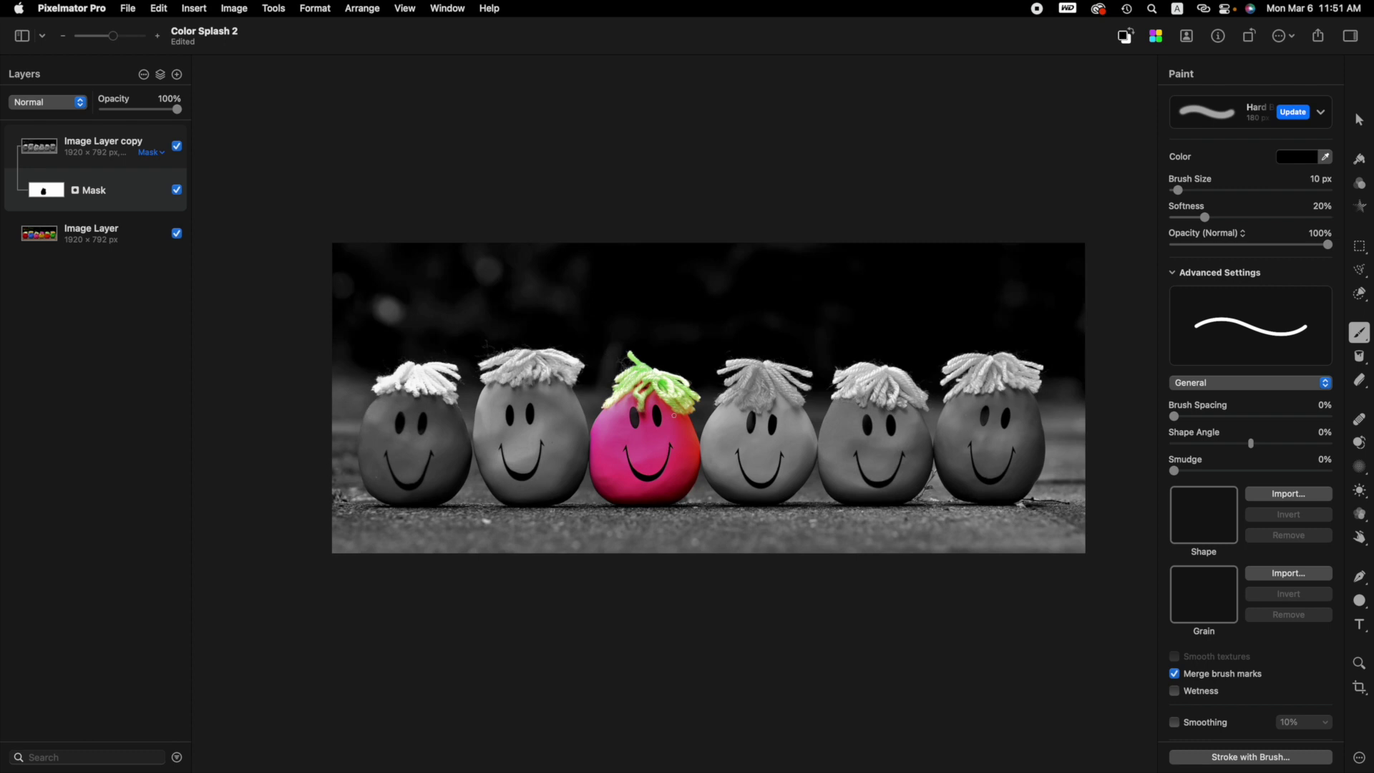
{"action": "key", "text": "super+z"}
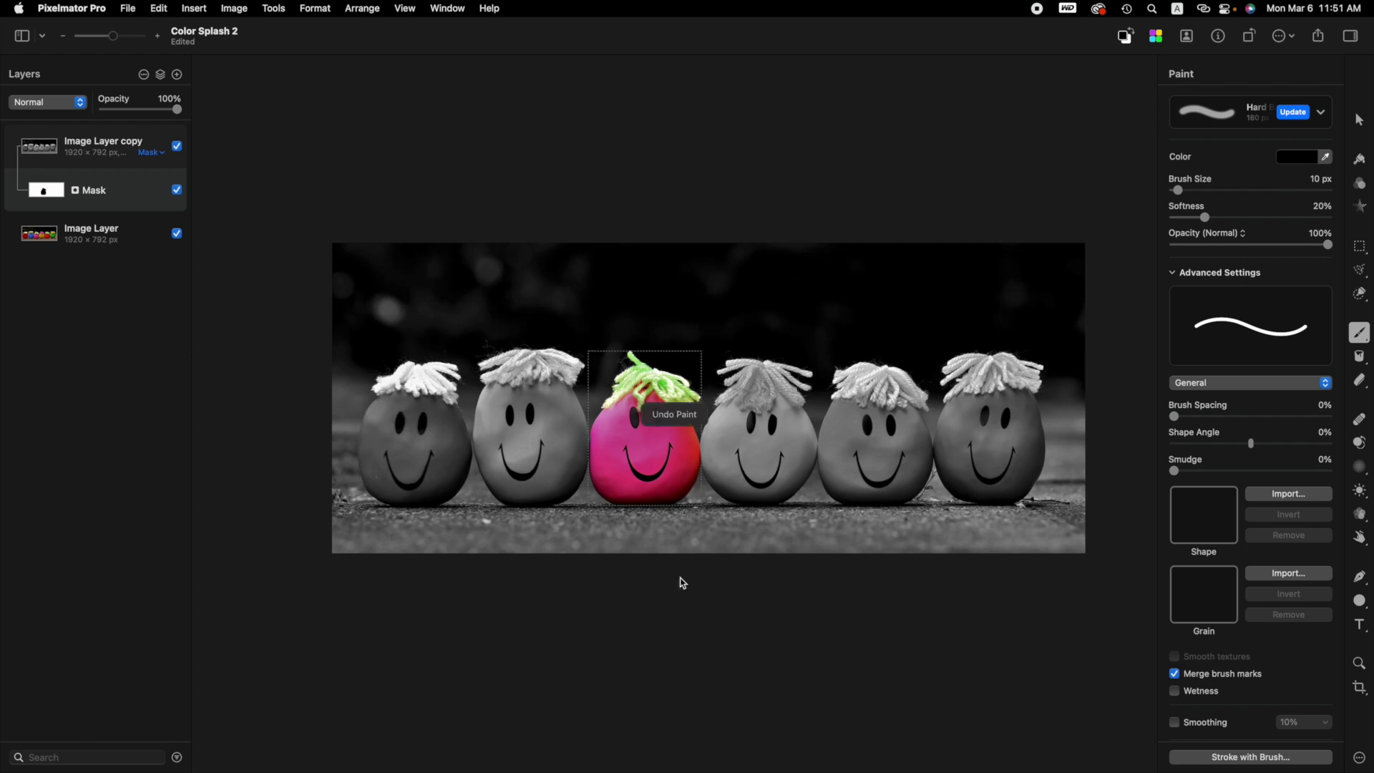
{"action": "key", "text": "super+z"}
{"action": "key", "text": "super+z"}
{"action": "key", "text": "super+z"}
{"action": "key", "text": "super+z"}
{"action": "key", "text": "super+z"}
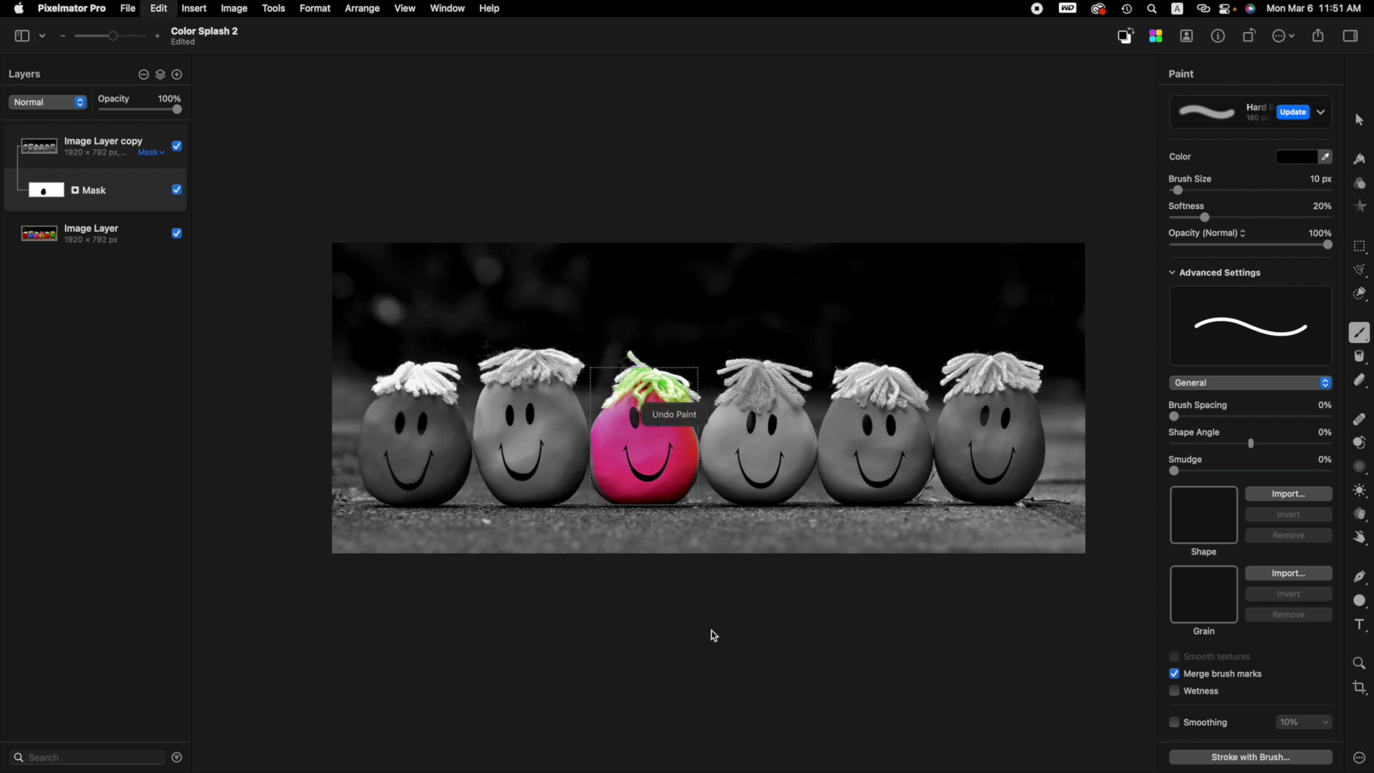
{"action": "key", "text": "super+z"}
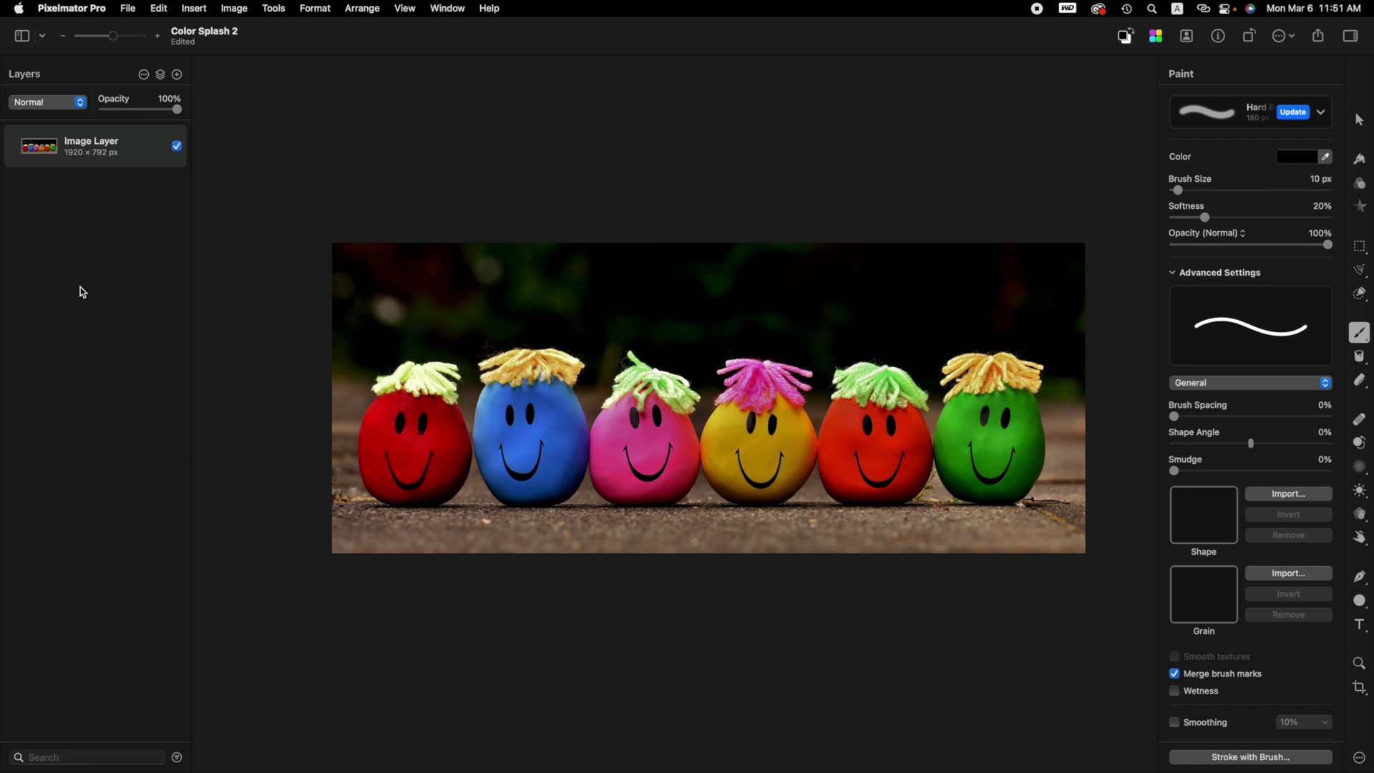
- Duplicate the Image Layer
{"action": "right_click", "coordinate": [107, 150]}
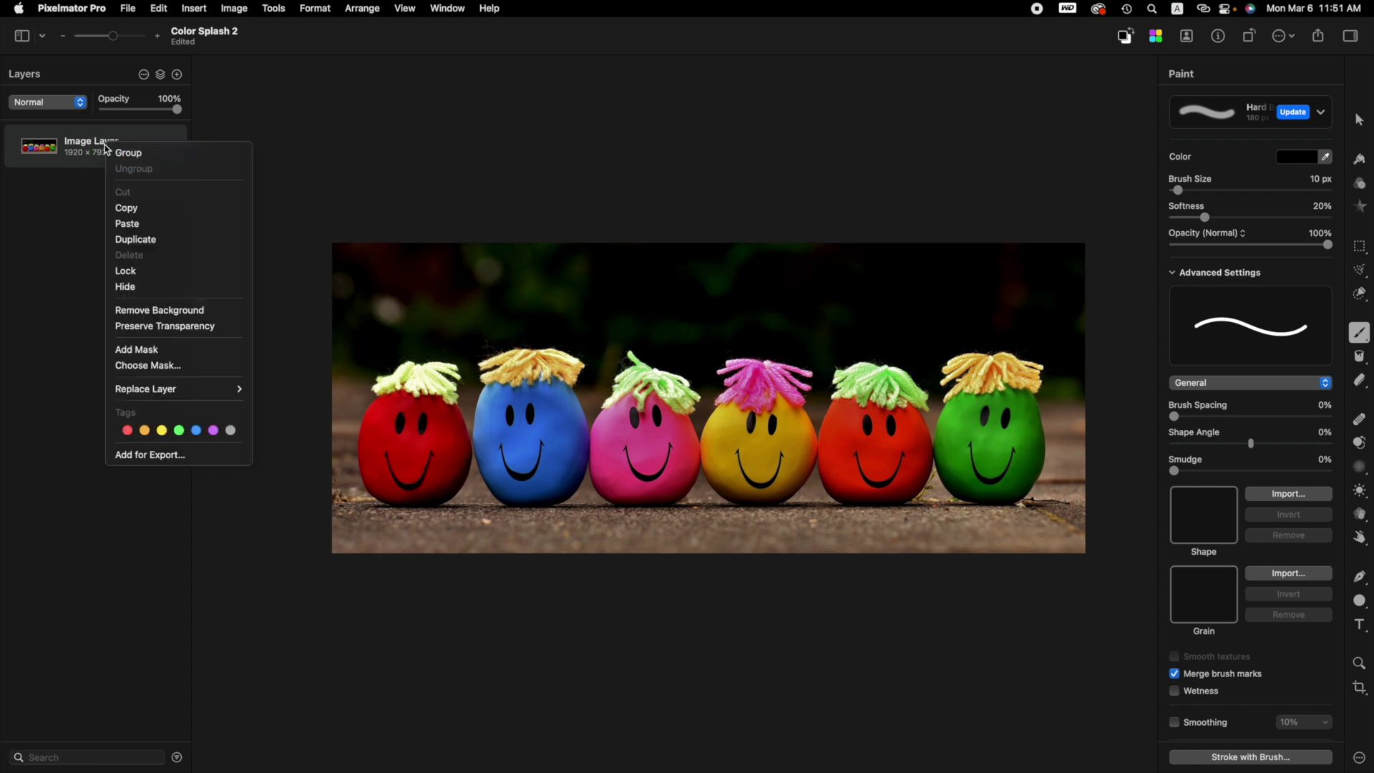
{"action": "left_click", "coordinate": [136, 243]}
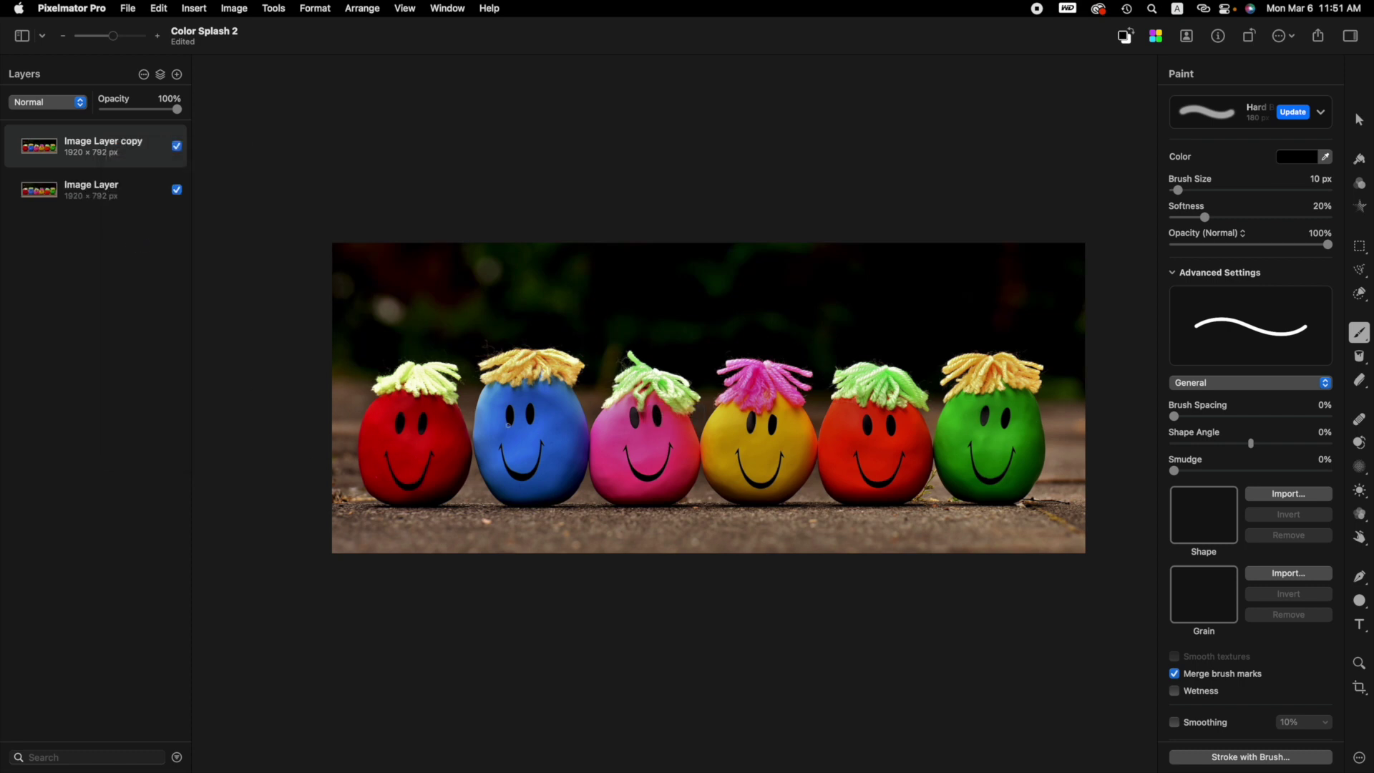
- Switch to the Quick Selection tool and preview its selection areas over the third, fourth and fifth figures
{"action": "left_click", "coordinate": [1359, 294]}
{"action": "left_click_drag", "start_coordinate": [619, 458], "coordinate": [600, 466]}
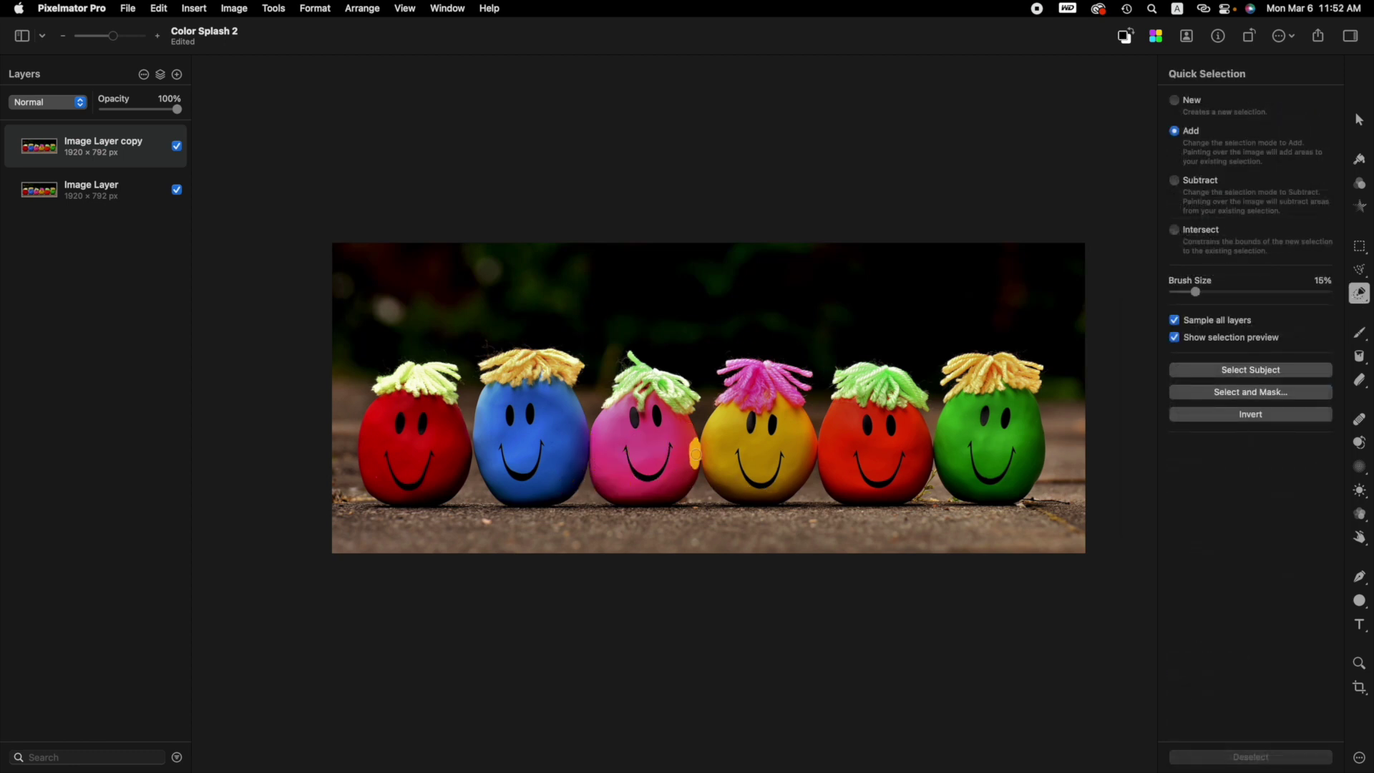
{"action": "left_click_drag", "start_coordinate": [693, 469], "coordinate": [612, 456]}
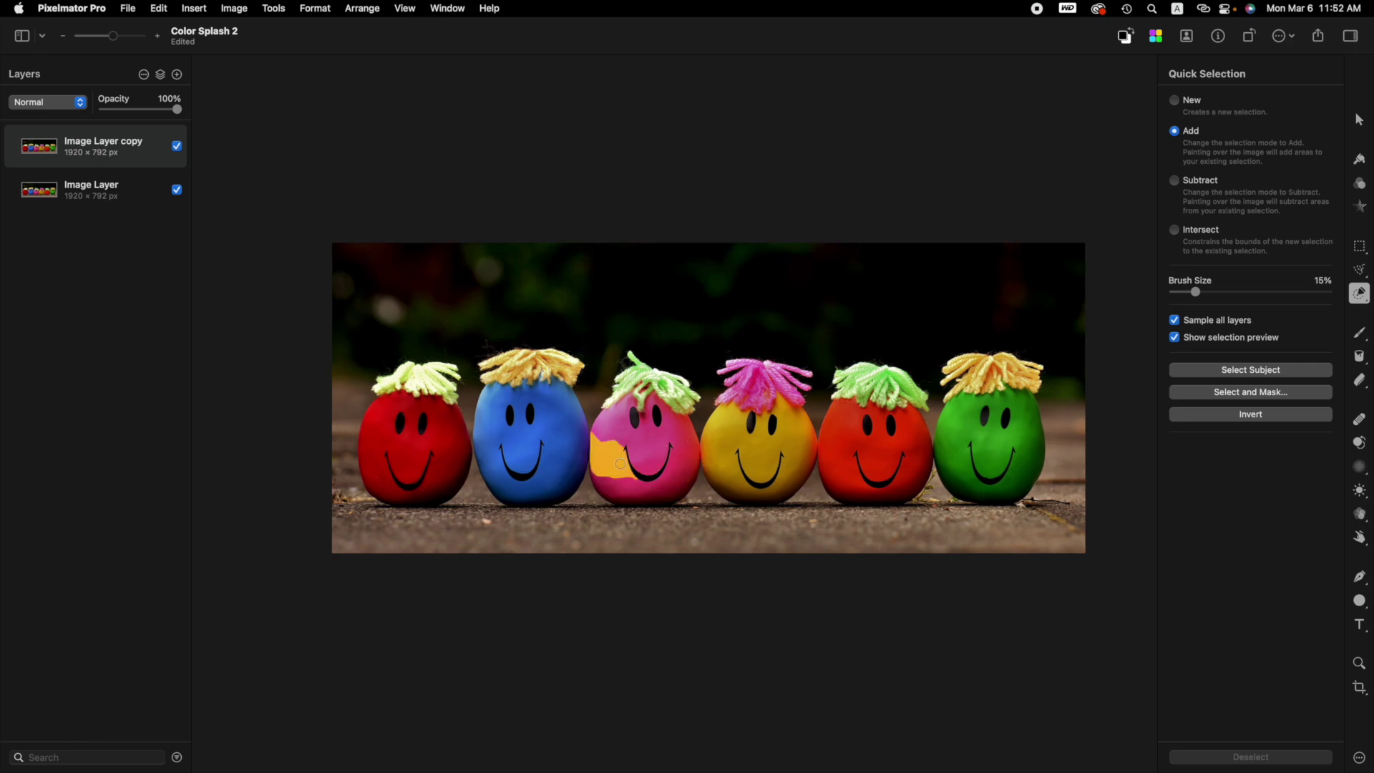
{"action": "scroll", "coordinate": [615, 458], "scroll_direction": "up", "scroll_amount": 5}
{"action": "scroll", "coordinate": [615, 458], "scroll_direction": "right", "scroll_amount": 10}
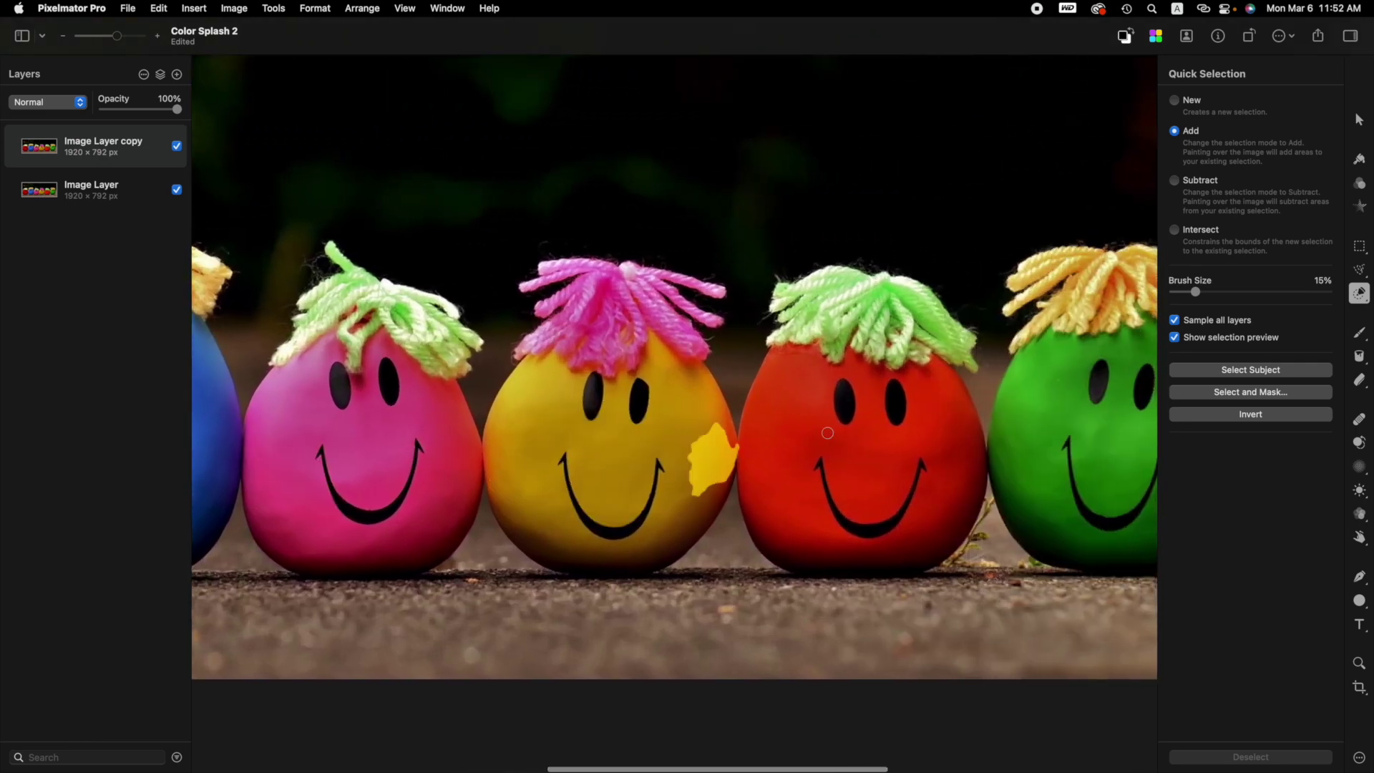
{"action": "mouse_move", "coordinate": [962, 411]}
{"action": "left_mouse_down"}
{"action": "mouse_move", "coordinate": [921, 463]}
{"action": "mouse_move", "coordinate": [808, 461]}
{"action": "mouse_move", "coordinate": [823, 450]}
{"action": "mouse_move", "coordinate": [849, 466]}
{"action": "left_mouse_up"}
{"action": "scroll", "coordinate": [849, 466], "scroll_direction": "down", "scroll_amount": 5}
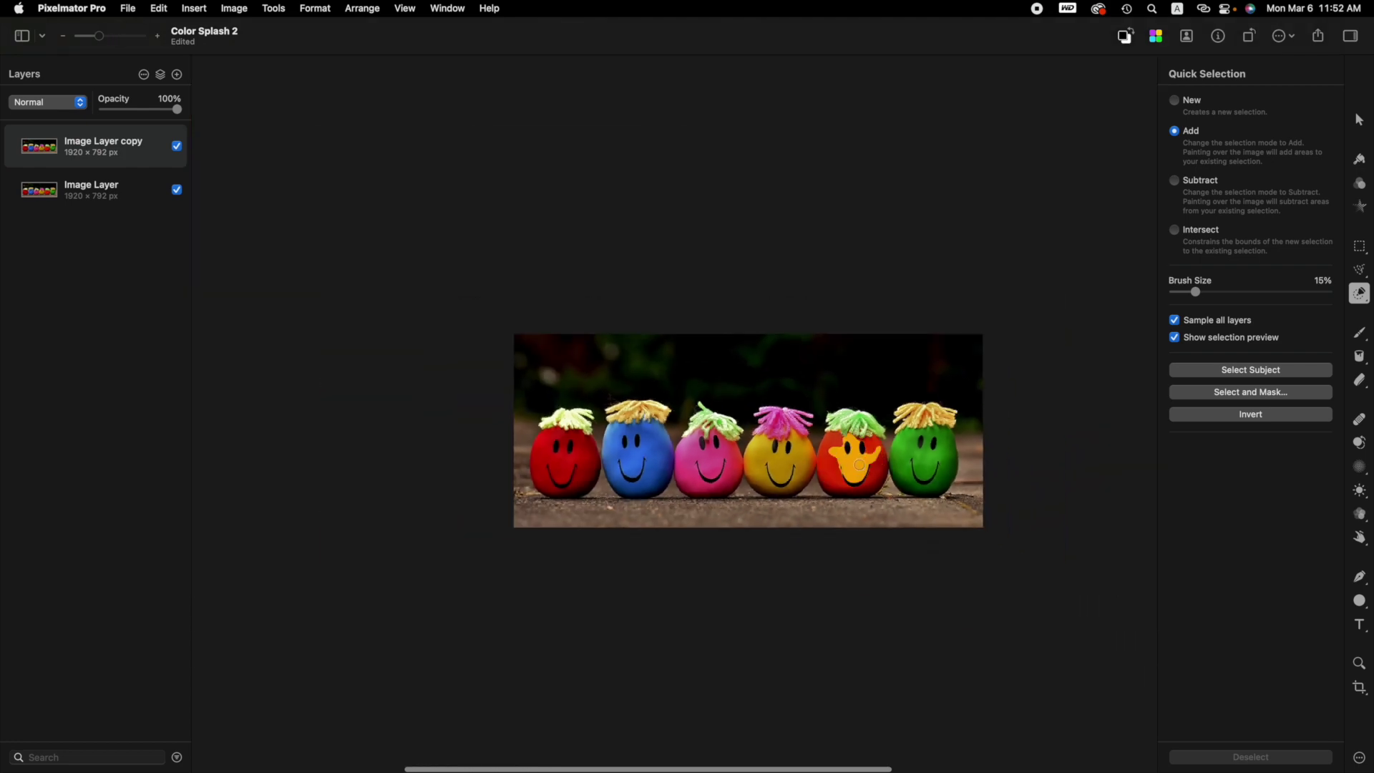
{"action": "scroll", "coordinate": [812, 460], "scroll_direction": "up", "scroll_amount": 5}
{"action": "scroll", "coordinate": [812, 460], "scroll_direction": "up", "scroll_amount": 3}
- Select the fifth figure's red body and green hair, adding its left eye and dark bottom edge to the selection
{"action": "mouse_move", "coordinate": [844, 458]}
{"action": "left_mouse_down"}
{"action": "mouse_move", "coordinate": [837, 340]}
{"action": "mouse_move", "coordinate": [869, 330]}
{"action": "mouse_move", "coordinate": [920, 346]}
{"action": "mouse_move", "coordinate": [880, 308]}
{"action": "mouse_move", "coordinate": [816, 284]}
{"action": "mouse_move", "coordinate": [759, 277]}
{"action": "mouse_move", "coordinate": [706, 298]}
{"action": "mouse_move", "coordinate": [748, 293]}
{"action": "mouse_move", "coordinate": [749, 308]}
{"action": "mouse_move", "coordinate": [704, 346]}
{"action": "mouse_move", "coordinate": [798, 357]}
{"action": "mouse_move", "coordinate": [784, 309]}
{"action": "mouse_move", "coordinate": [861, 287]}
{"action": "mouse_move", "coordinate": [834, 295]}
{"action": "mouse_move", "coordinate": [830, 386]}
{"action": "mouse_move", "coordinate": [850, 392]}
{"action": "mouse_move", "coordinate": [864, 356]}
{"action": "mouse_move", "coordinate": [868, 413]}
{"action": "mouse_move", "coordinate": [808, 362]}
{"action": "mouse_move", "coordinate": [826, 377]}
{"action": "mouse_move", "coordinate": [760, 402]}
{"action": "mouse_move", "coordinate": [751, 431]}
{"action": "mouse_move", "coordinate": [759, 361]}
{"action": "mouse_move", "coordinate": [758, 395]}
{"action": "mouse_move", "coordinate": [695, 459]}
{"action": "mouse_move", "coordinate": [689, 577]}
{"action": "mouse_move", "coordinate": [703, 610]}
{"action": "mouse_move", "coordinate": [730, 620]}
{"action": "mouse_move", "coordinate": [841, 582]}
{"action": "mouse_move", "coordinate": [872, 553]}
{"action": "mouse_move", "coordinate": [887, 501]}
{"action": "left_mouse_up"}
{"action": "mouse_move", "coordinate": [834, 401]}
{"action": "left_mouse_down"}
{"action": "mouse_move", "coordinate": [880, 394]}
{"action": "mouse_move", "coordinate": [851, 364]}
{"action": "mouse_move", "coordinate": [801, 353]}
{"action": "left_mouse_up"}
{"action": "left_click_drag", "start_coordinate": [898, 298], "coordinate": [907, 305]}
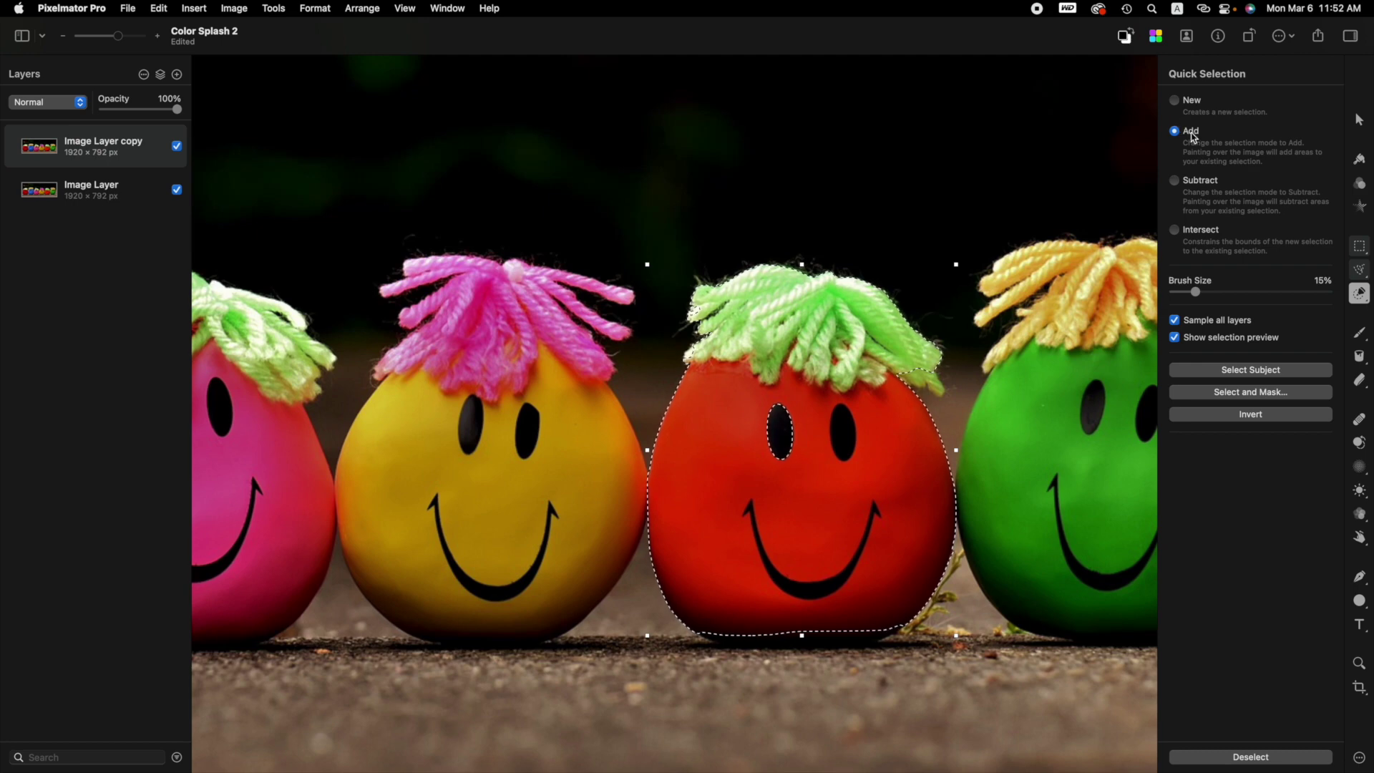
{"action": "left_click", "coordinate": [782, 453]}
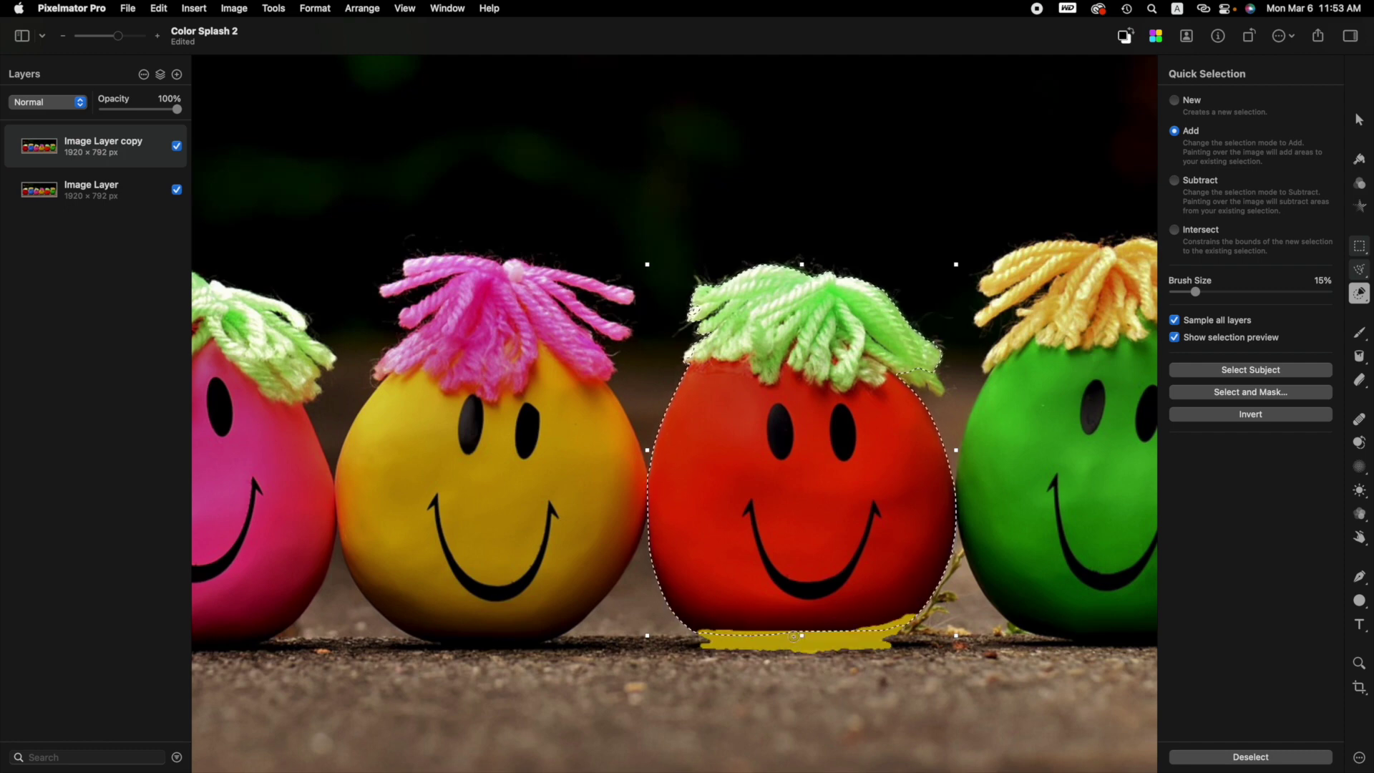
{"action": "scroll", "coordinate": [821, 631], "scroll_direction": "up", "scroll_amount": 5}
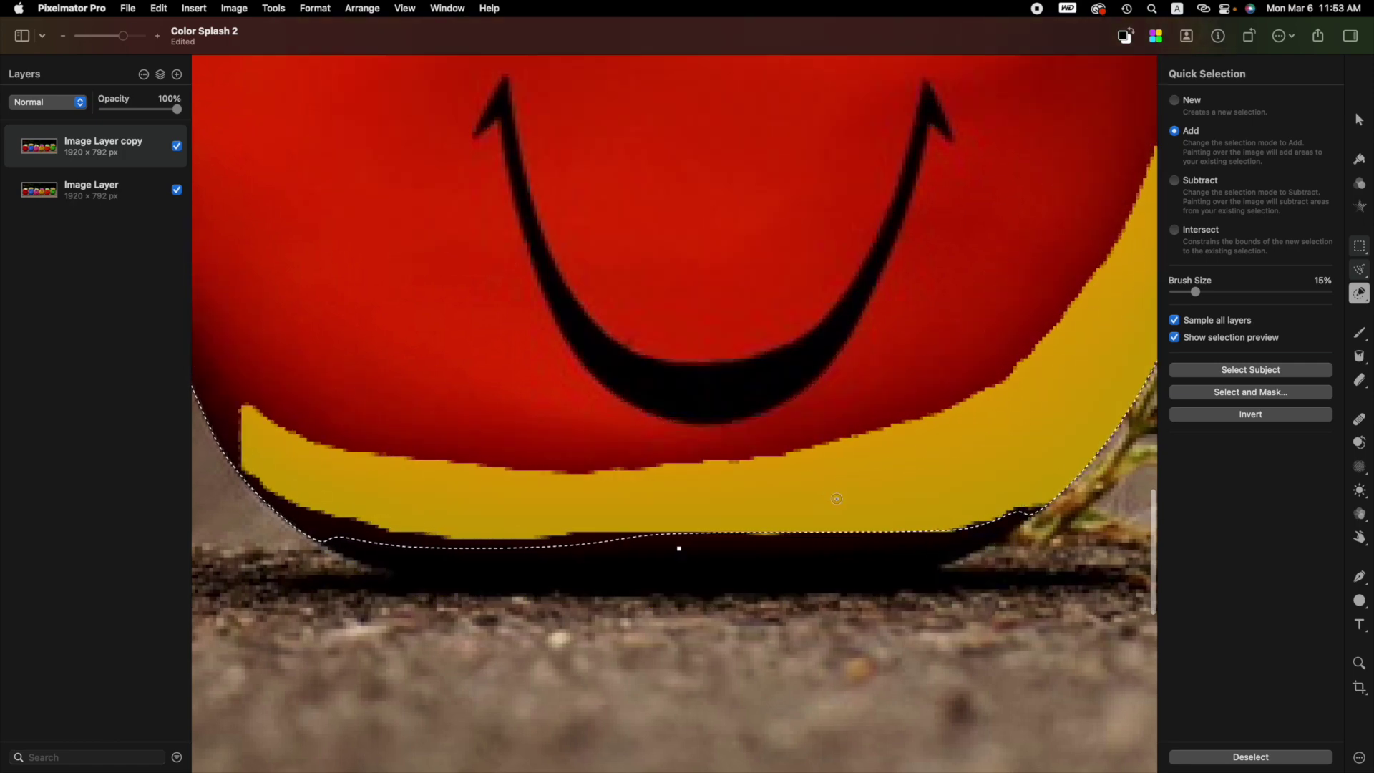
{"action": "left_click", "coordinate": [848, 530]}
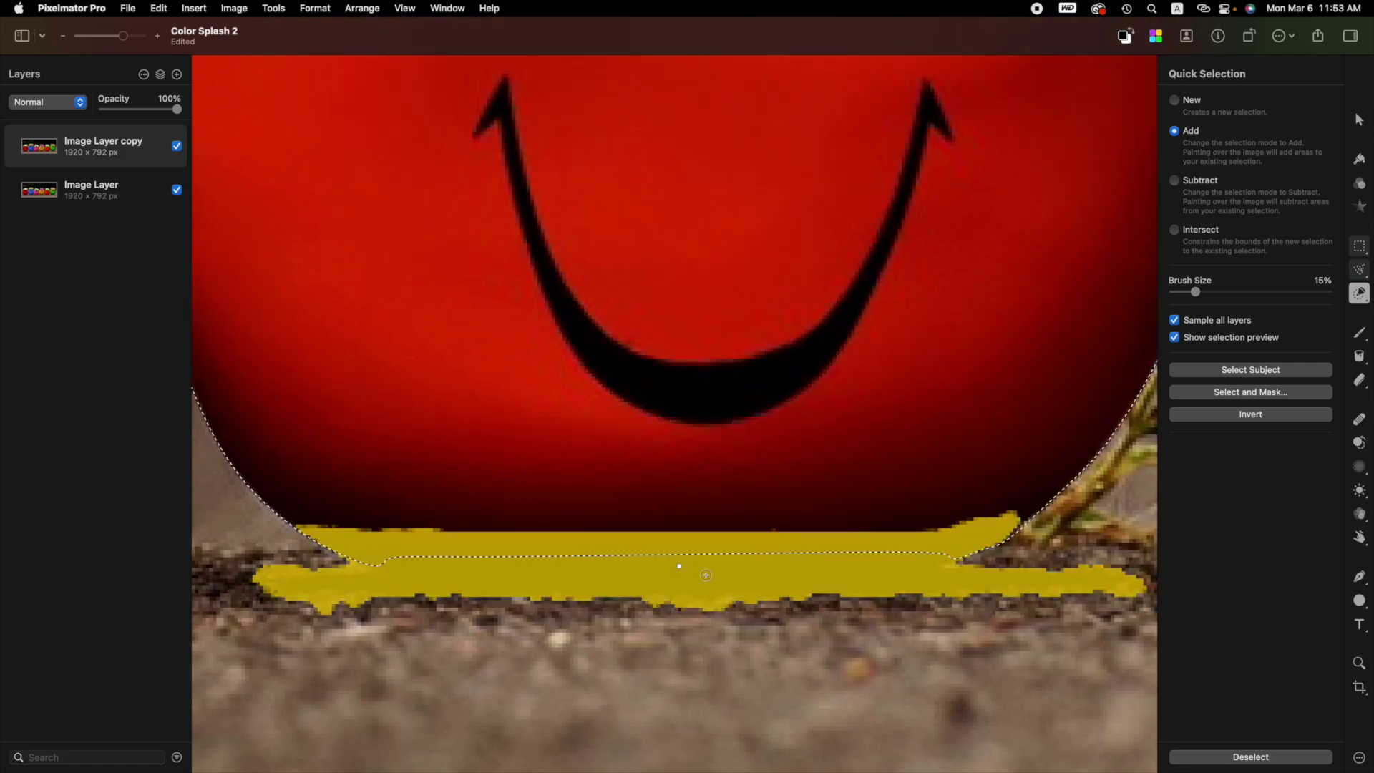
- Add the unselected strand of green hair beside the fifth figure's upper edge to the selection
{"action": "scroll", "coordinate": [646, 644], "scroll_direction": "down", "scroll_amount": 5}
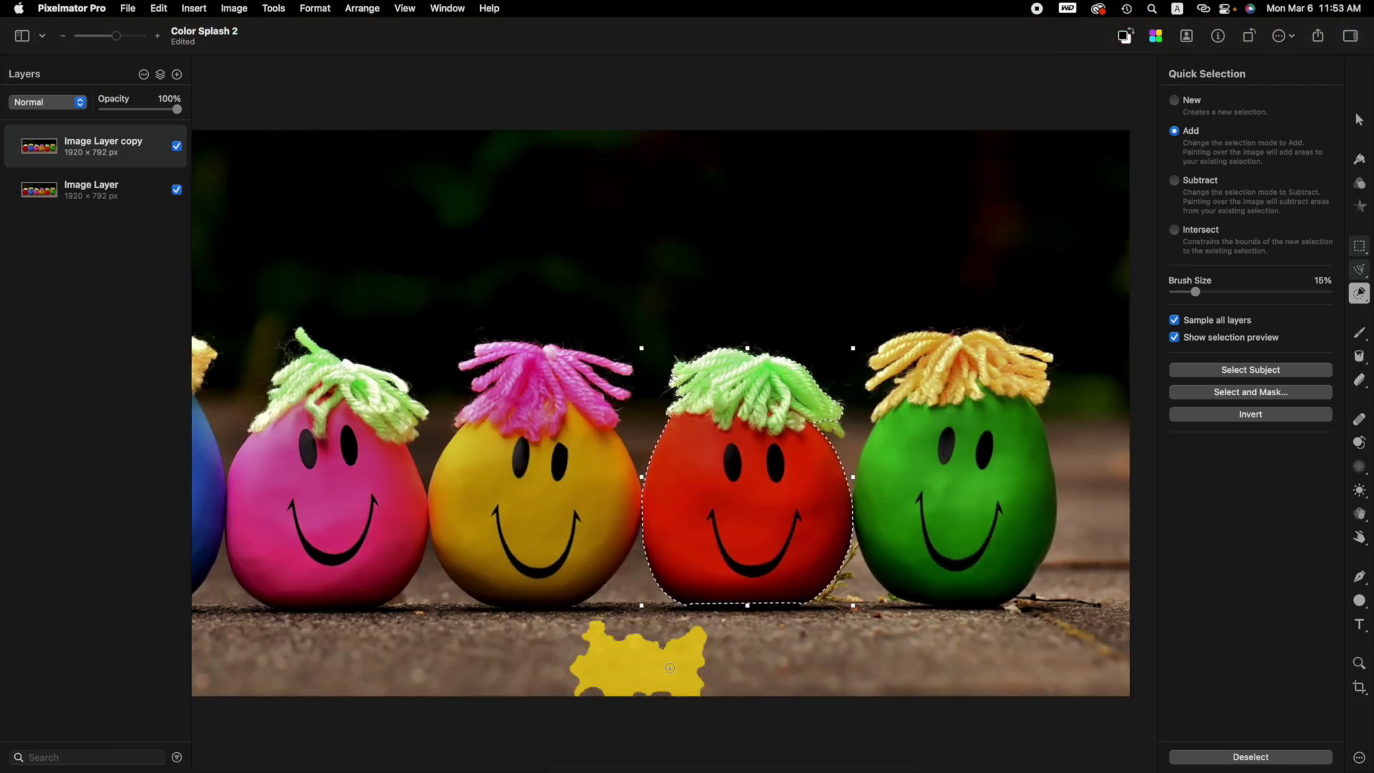
{"action": "scroll", "coordinate": [817, 571], "scroll_direction": "up", "scroll_amount": 5}
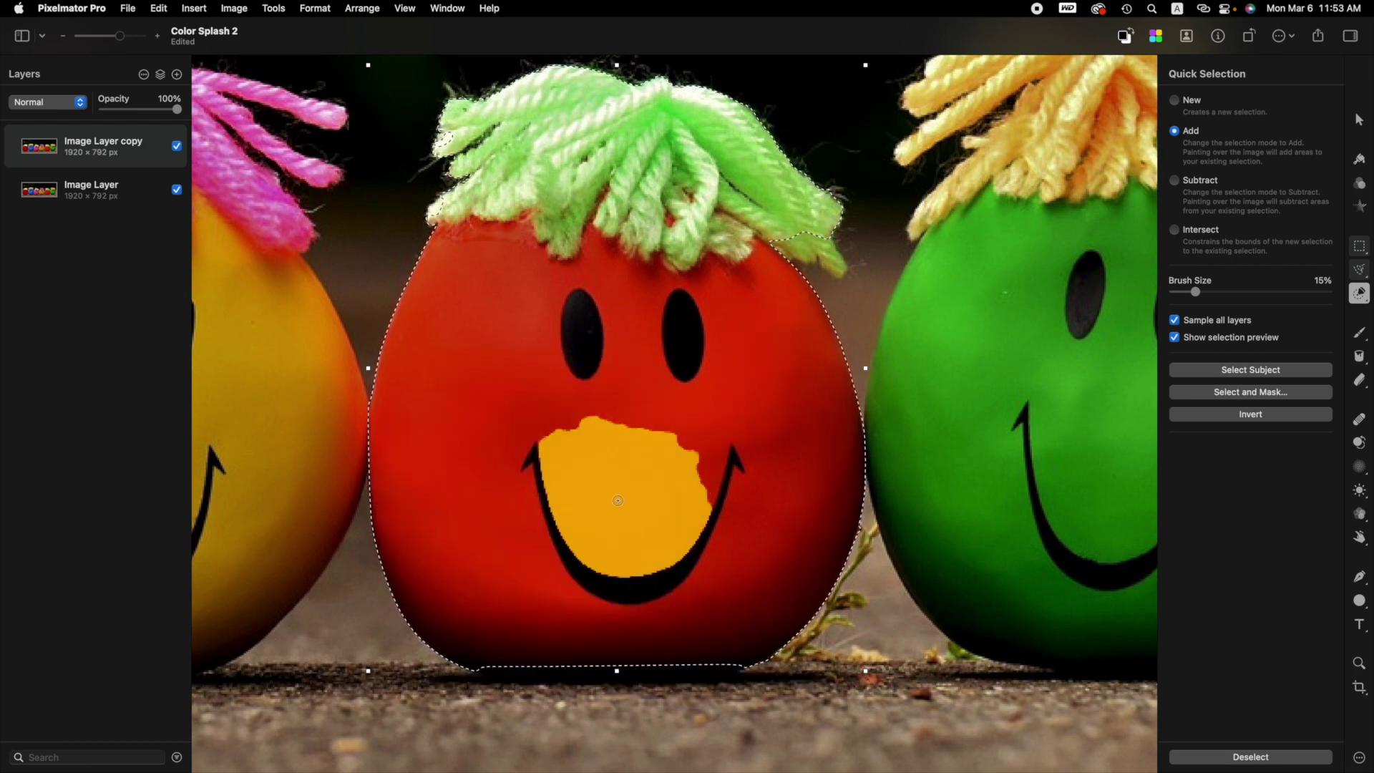
{"action": "scroll", "coordinate": [644, 571], "scroll_direction": "up", "scroll_amount": 5}
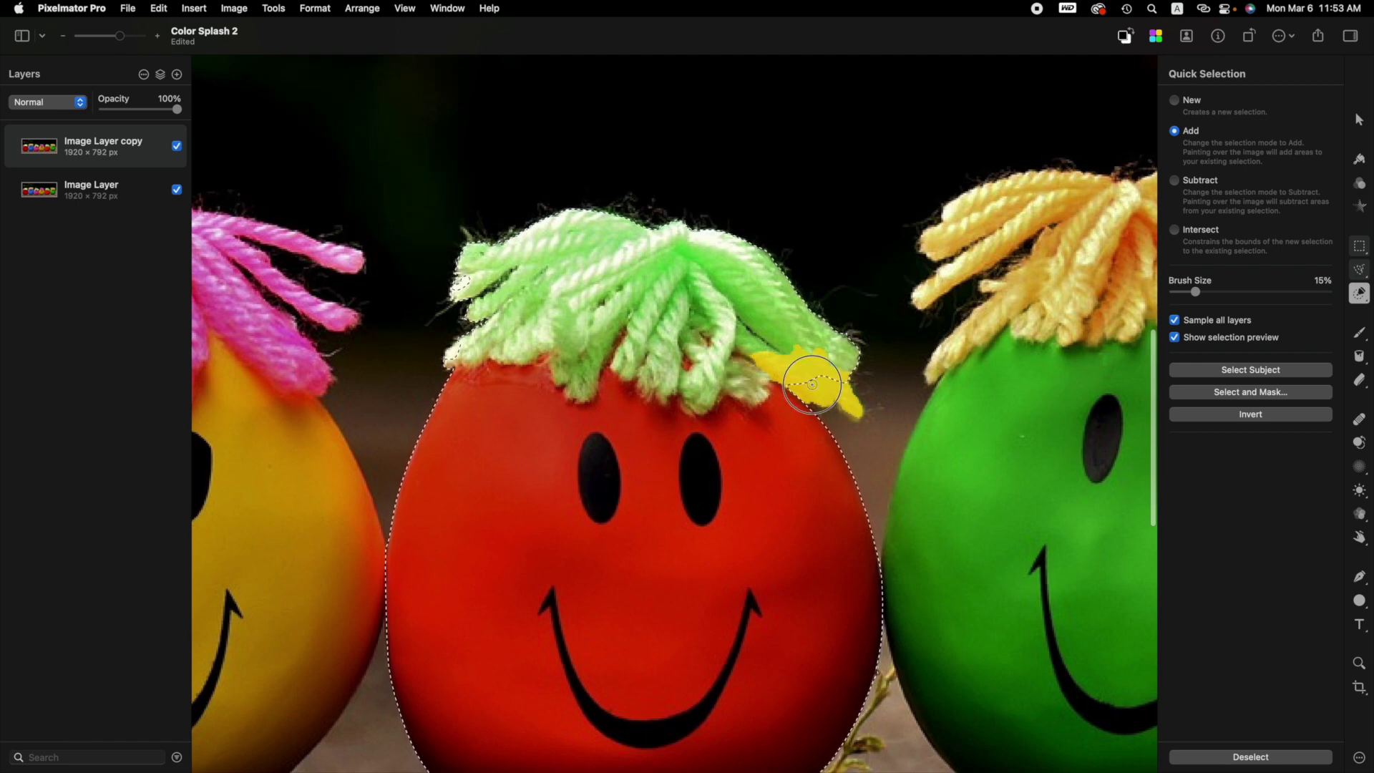
{"action": "left_click", "coordinate": [792, 377]}
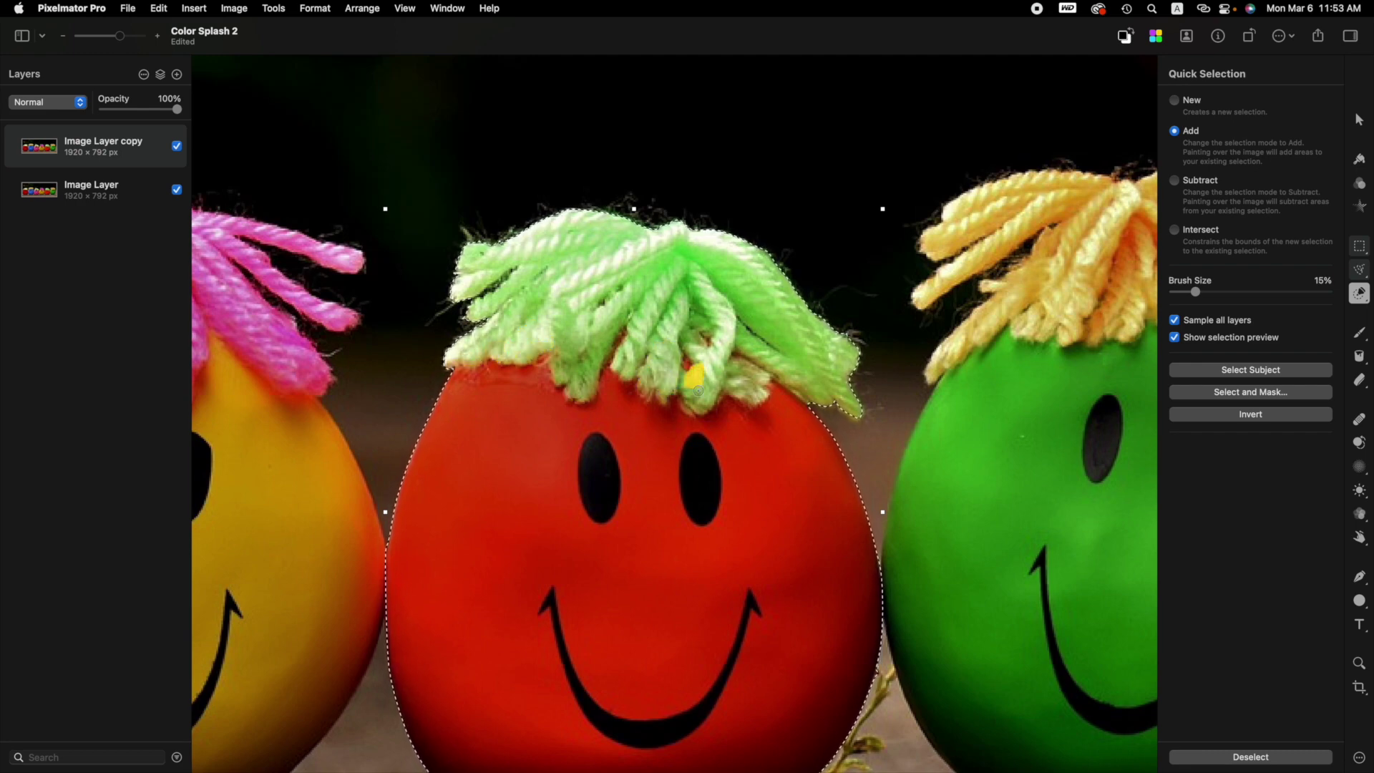
- Invert the selection to set Saturation to -100% around the fifth figure on the Image Layer copy, and deselect
{"action": "scroll", "coordinate": [668, 367], "scroll_direction": "down", "scroll_amount": 5}
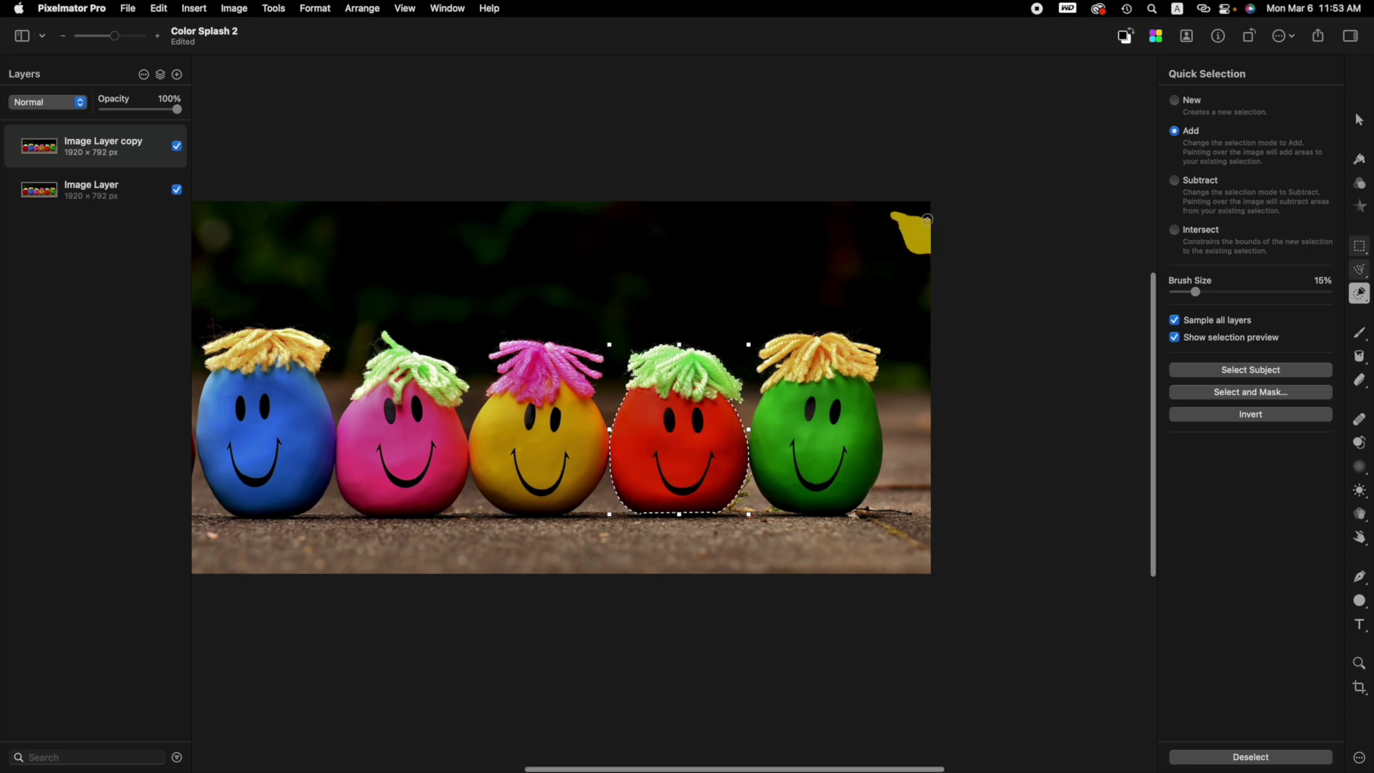
{"action": "scroll", "coordinate": [957, 197], "scroll_direction": "down", "scroll_amount": 3}
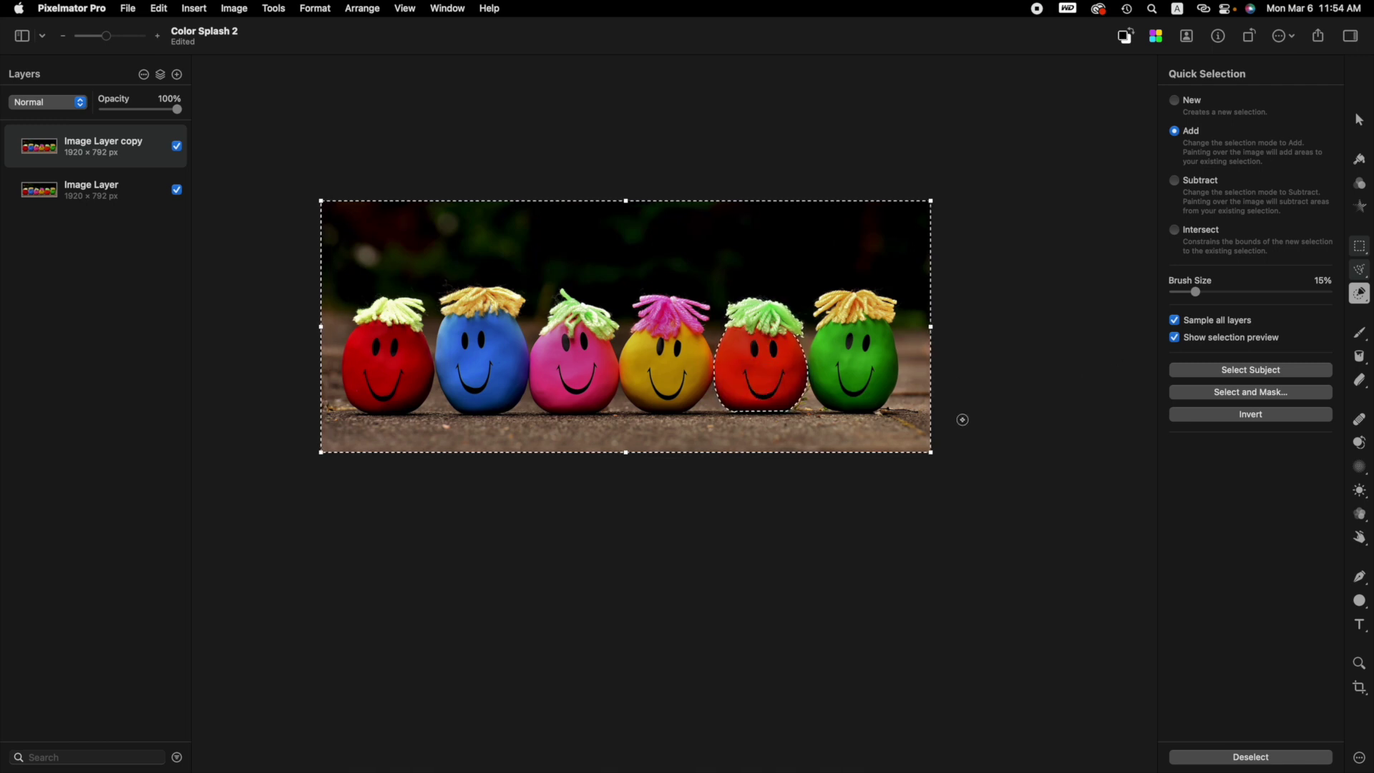
{"action": "left_click", "coordinate": [1362, 188]}
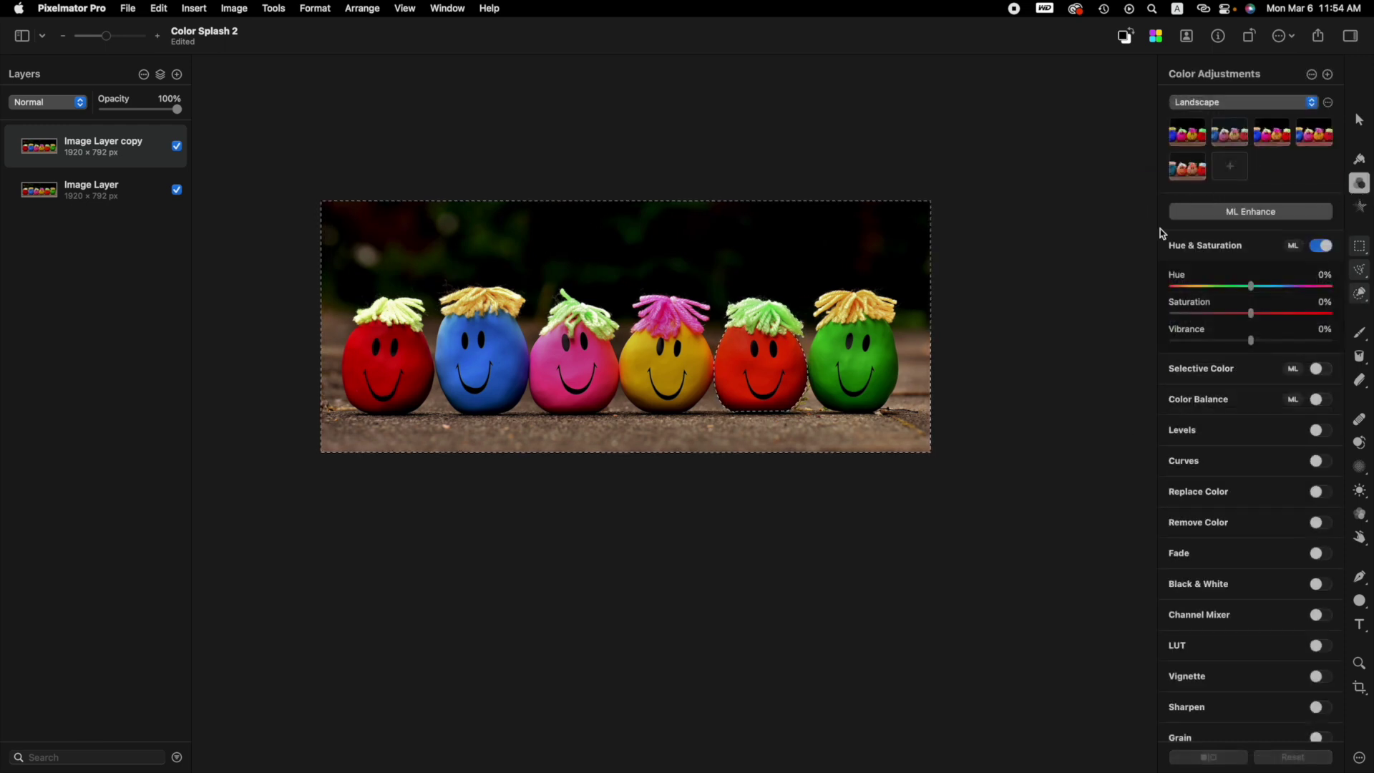
{"action": "left_click_drag", "start_coordinate": [1252, 315], "coordinate": [1141, 315]}
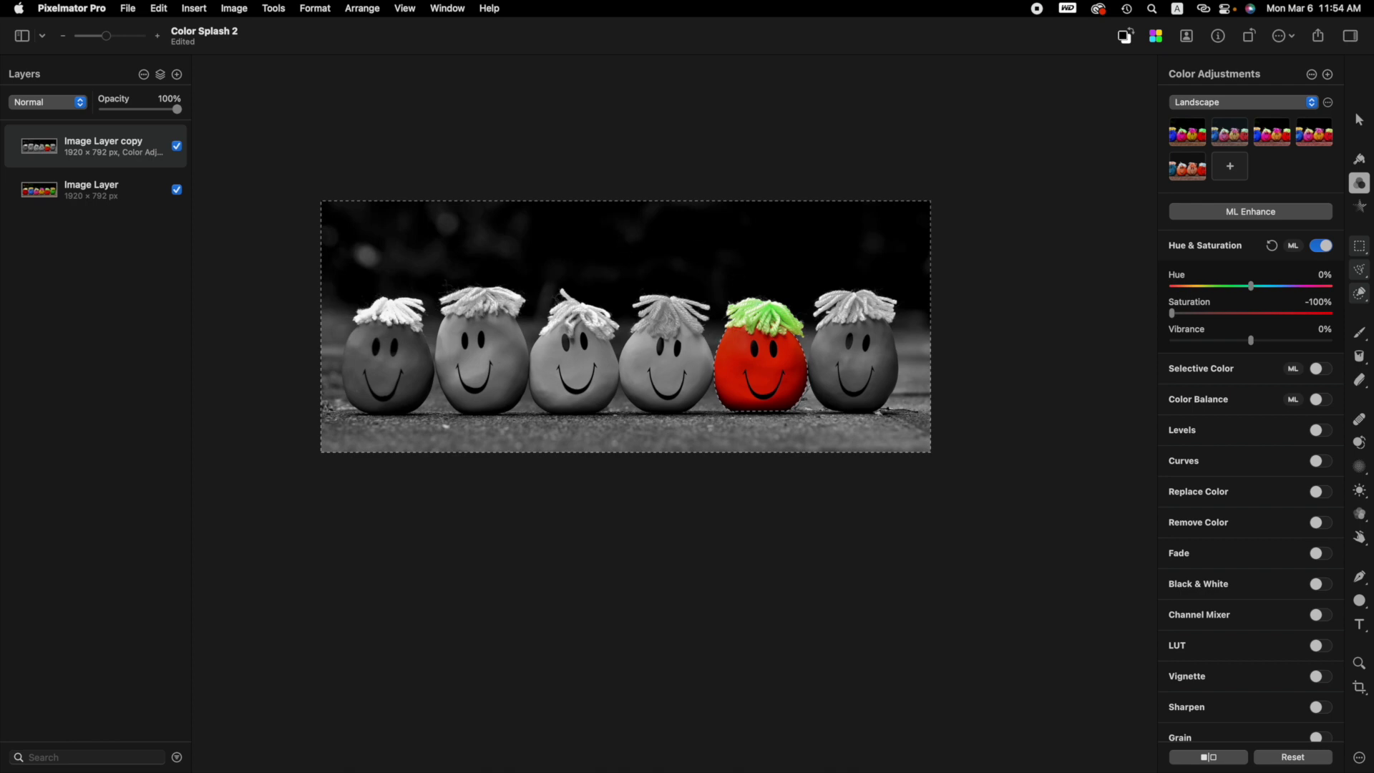
{"action": "key", "text": "super+d"}
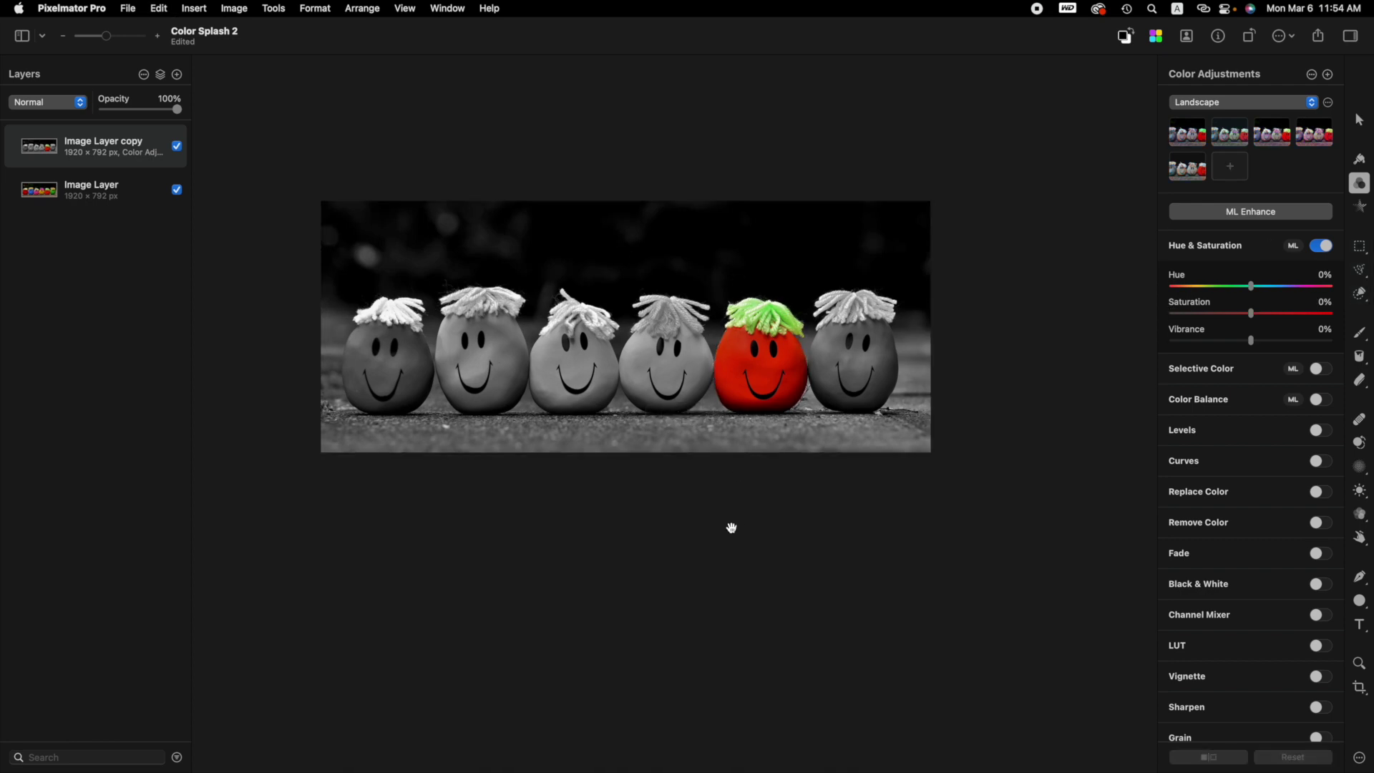